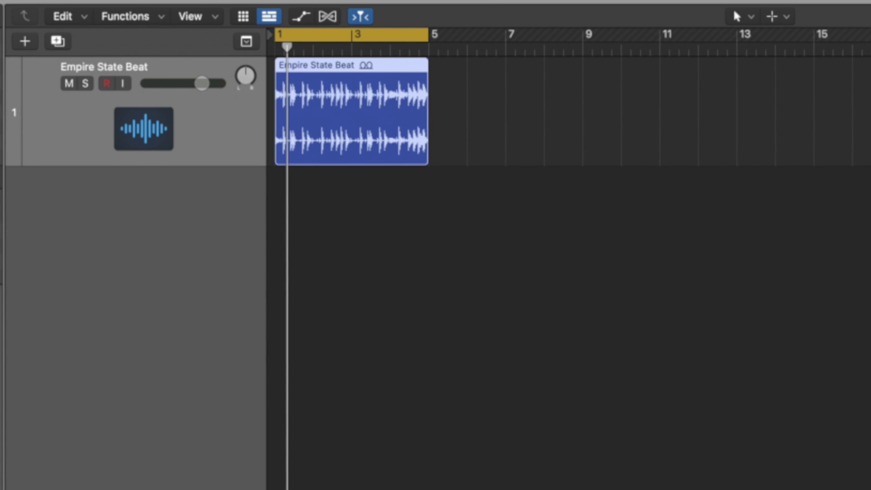
Audition the Empire State Beat loop and create a Quick Sampler track from BPM120_Em_Banana_Piano.wav.
key("space")
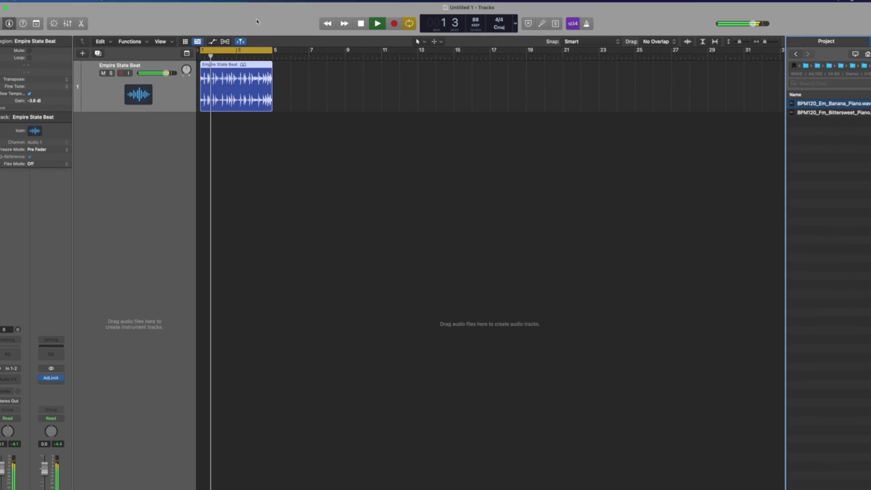
key("space")
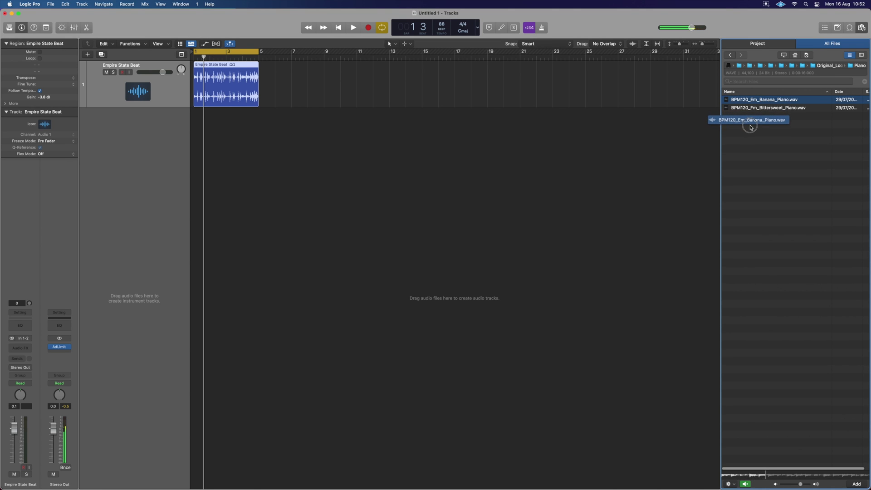
left_click_drag(576, 164, 127, 159)
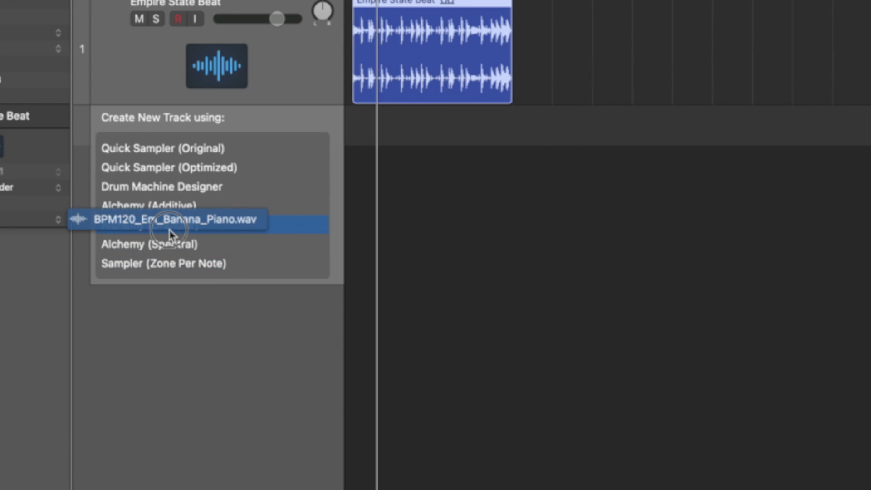
left_click_drag(188, 229, 163, 174)
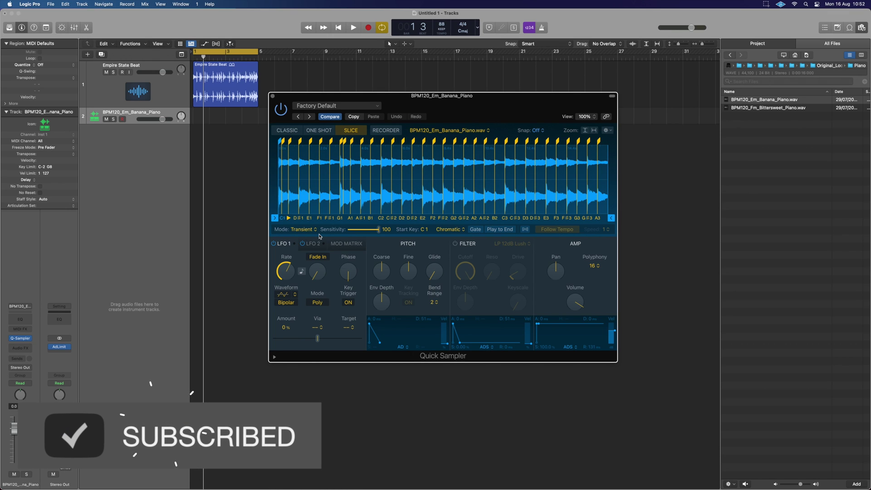
Enlarge the piano track and use the Pencil tool to draw an empty four-bar MIDI region on it from bar 1.
left_click_drag(145, 122, 145, 158)
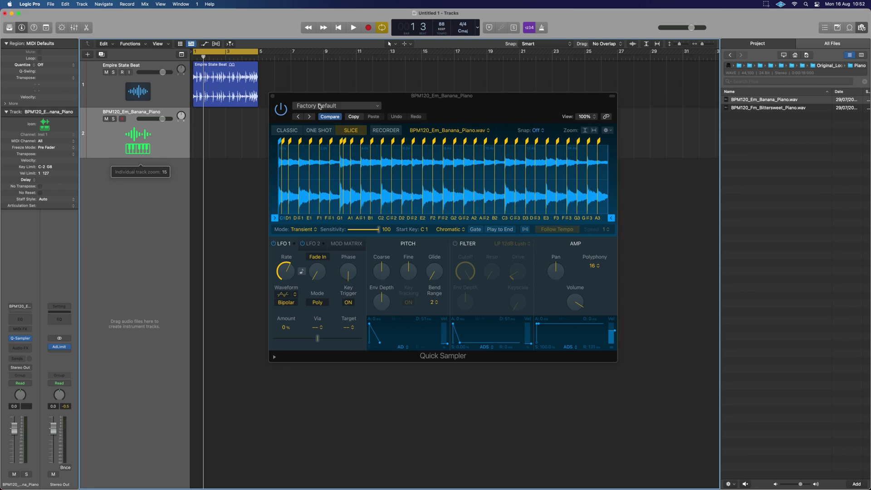
left_click_drag(313, 97, 523, 113)
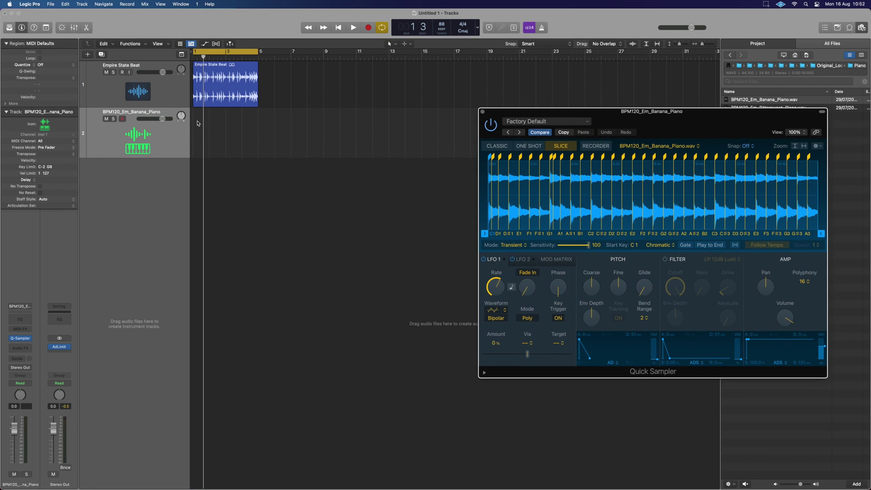
left_click_drag(198, 123, 196, 127)
left_click(405, 44)
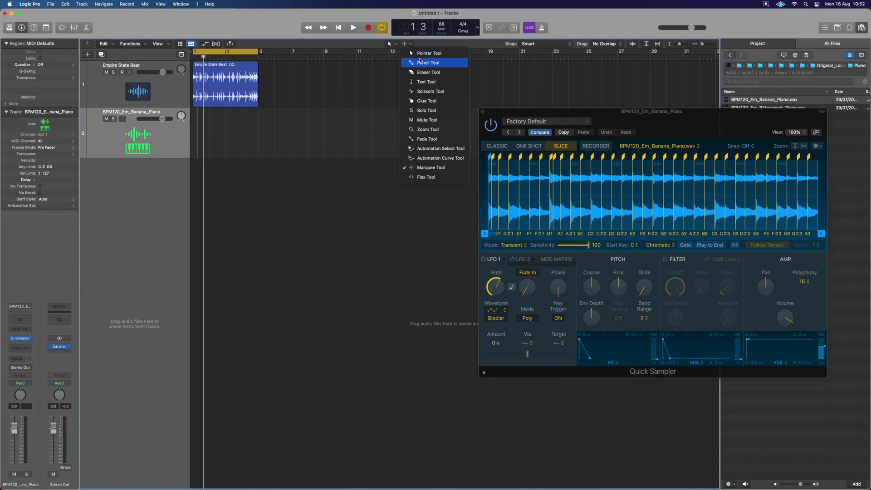
key("Return")
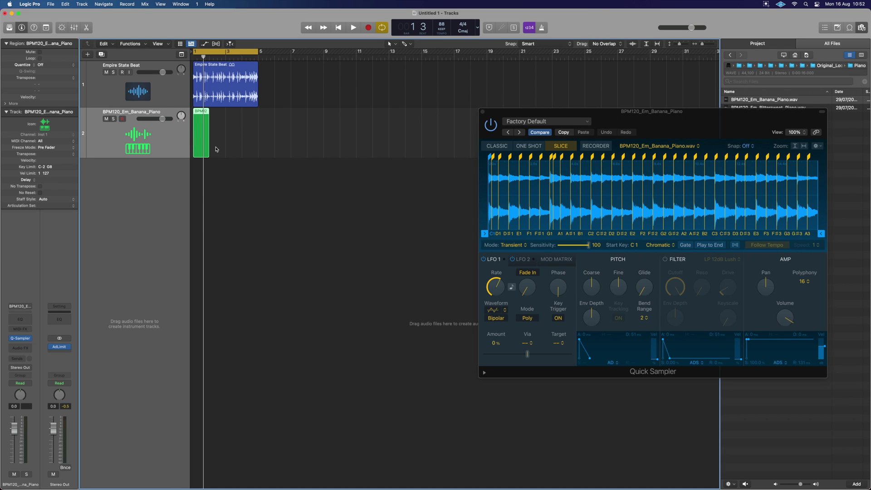
left_click_drag(208, 155, 256, 150)
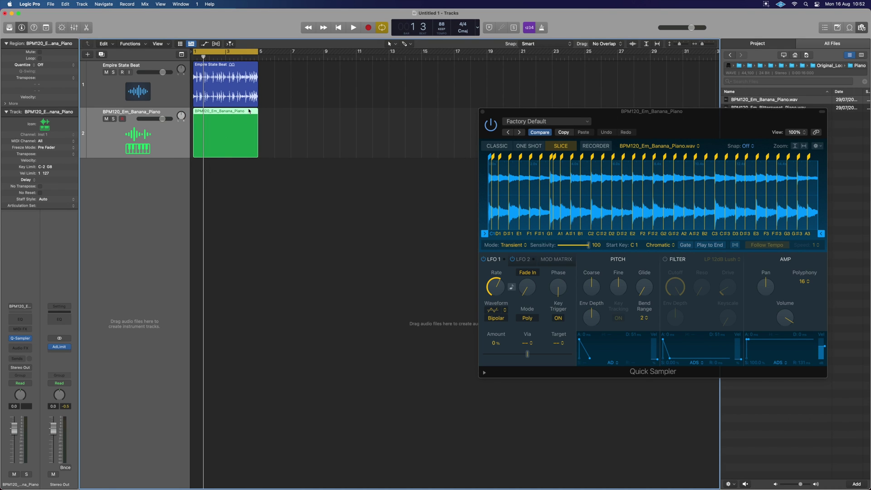
Show the piano region in the Piano Roll and enlarge the editor area.
key("p")
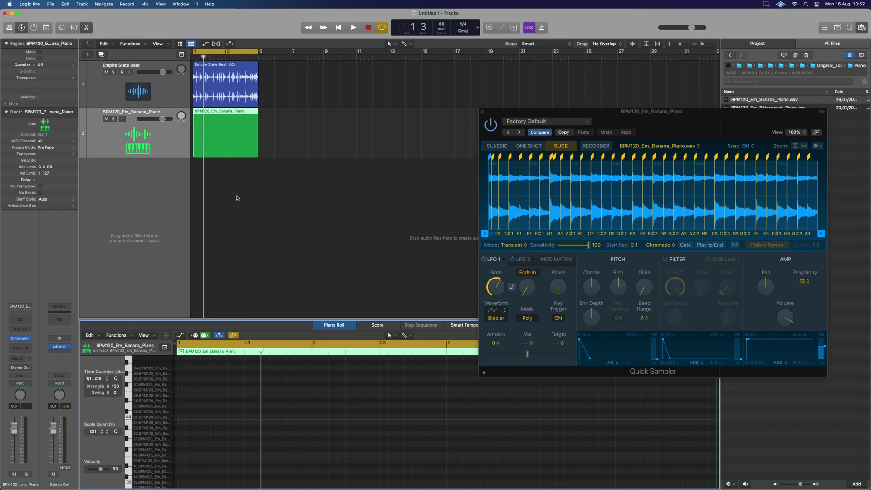
left_click_drag(290, 320, 293, 179)
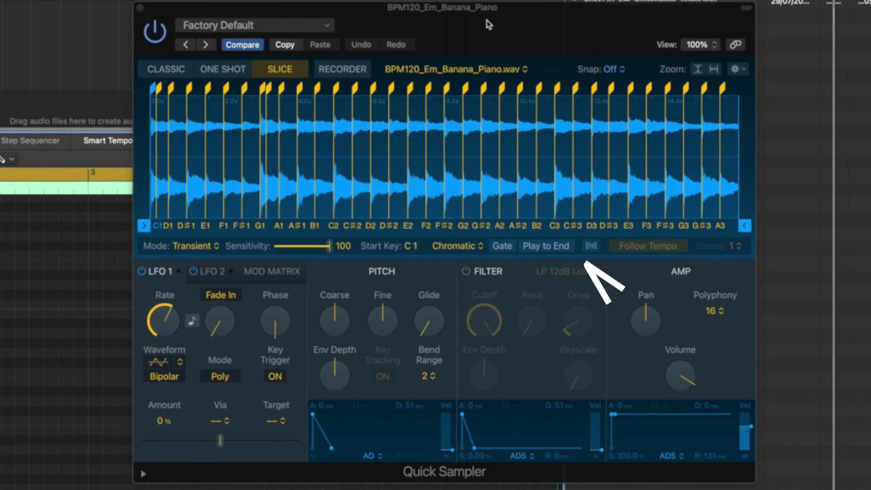
Turn on Flex with Follow Tempo in Quick Sampler and place short C1 and C#1 notes at the start of the region.
left_click(590, 248)
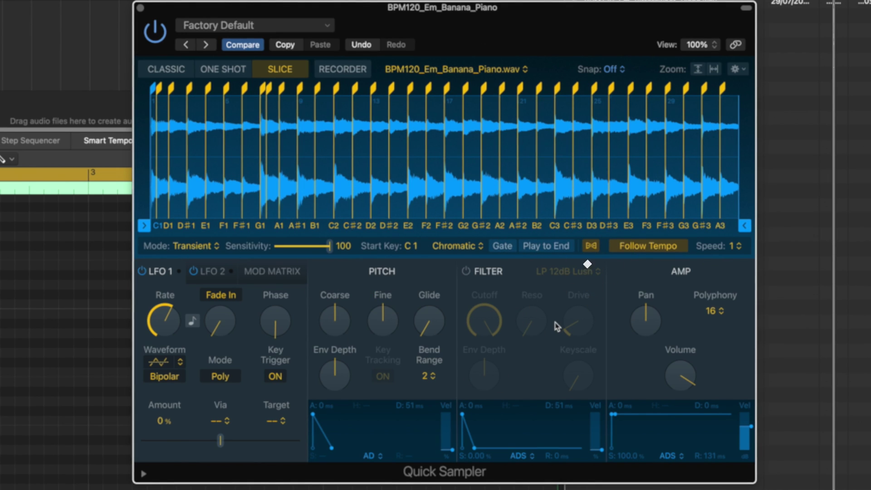
left_click(345, 217)
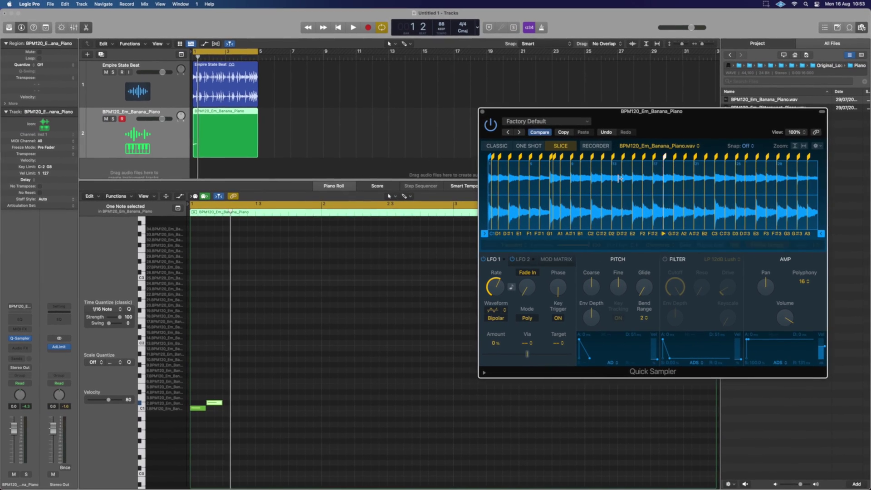
left_click(602, 235)
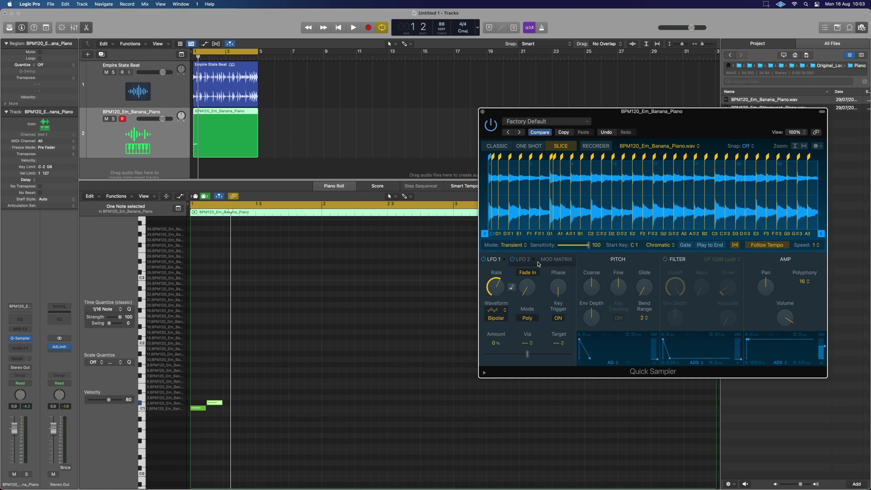
Delete the two redundant slice markers, one just after the G1 slice marker and one just after the sample start.
left_click(494, 206)
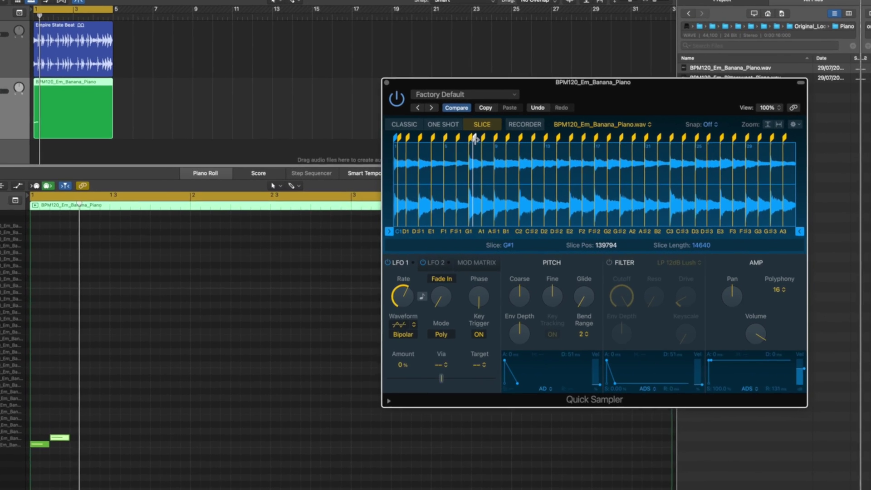
right_click(554, 156)
left_click(154, 88)
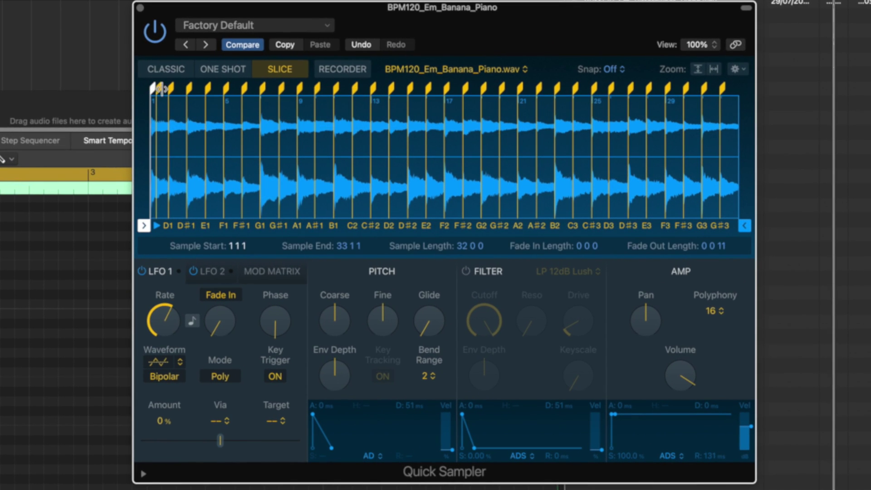
right_click(158, 97)
left_click(162, 57)
right_click(158, 89)
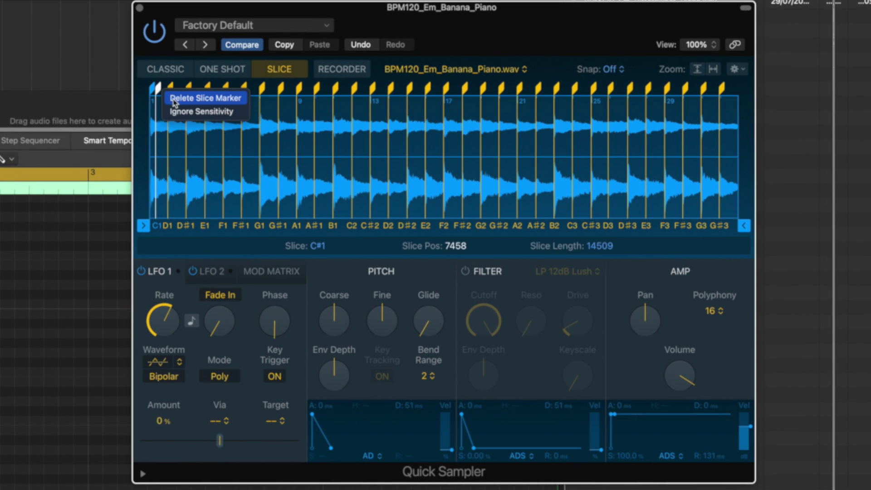
left_click(179, 101)
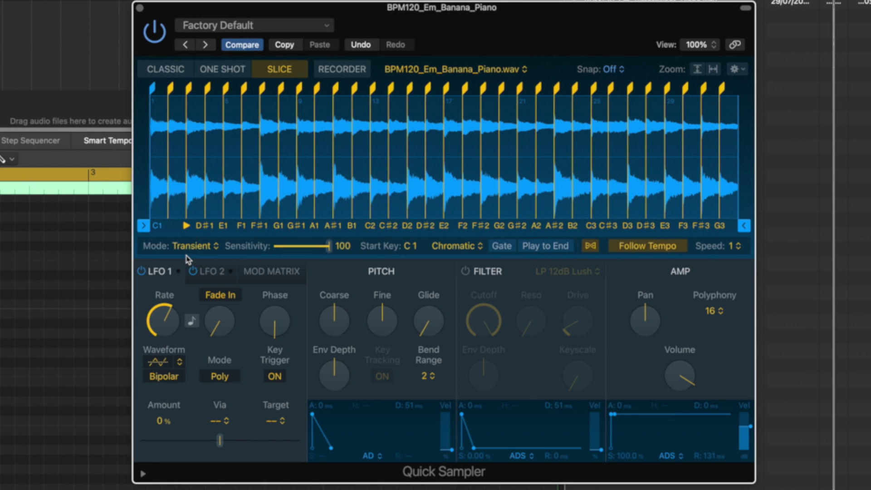
Try out a run of short slice notes after C#1, using D1, D1, C#1 and E1, and audition it with playback.
key("space")
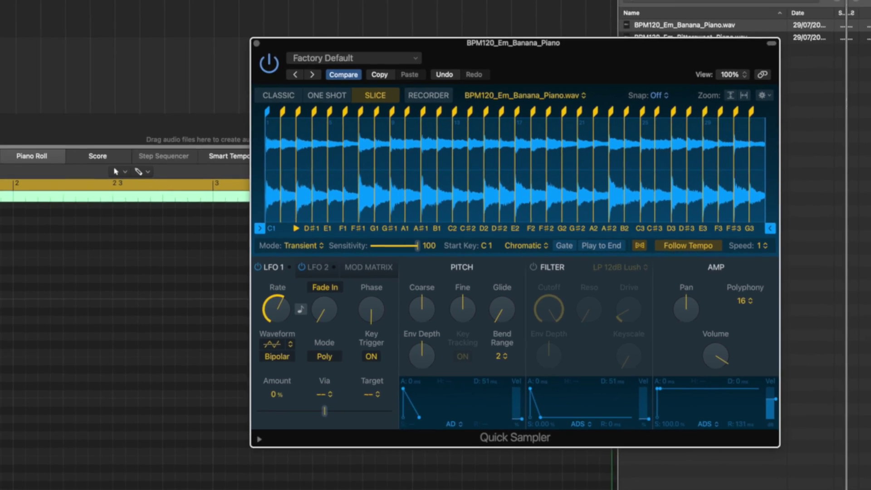
key("space")
left_click(135, 414)
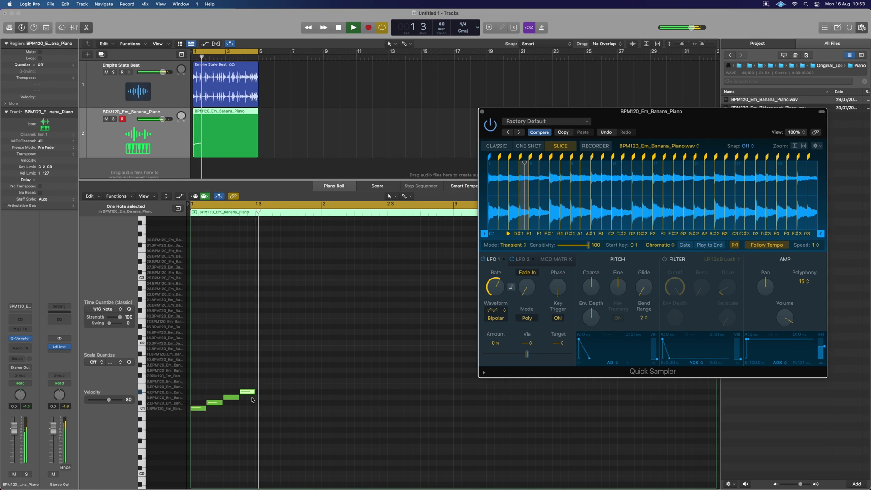
left_click_drag(250, 393, 248, 399)
key("space")
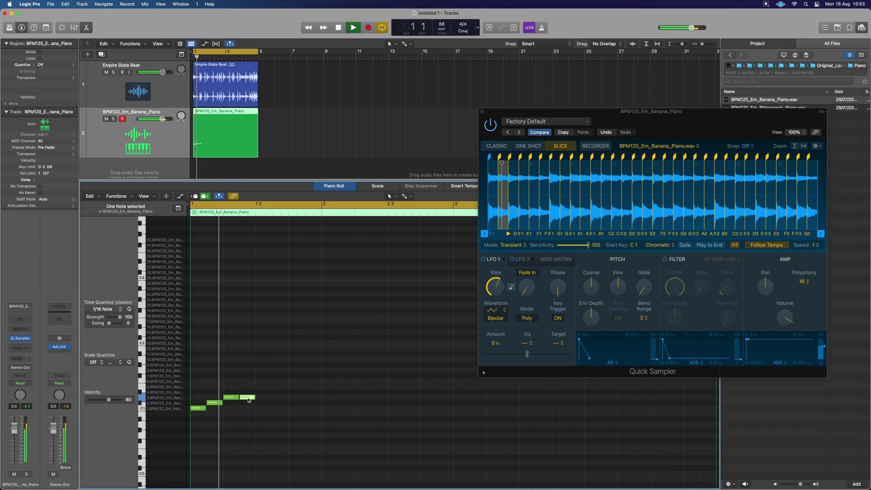
left_click(271, 390)
key("space")
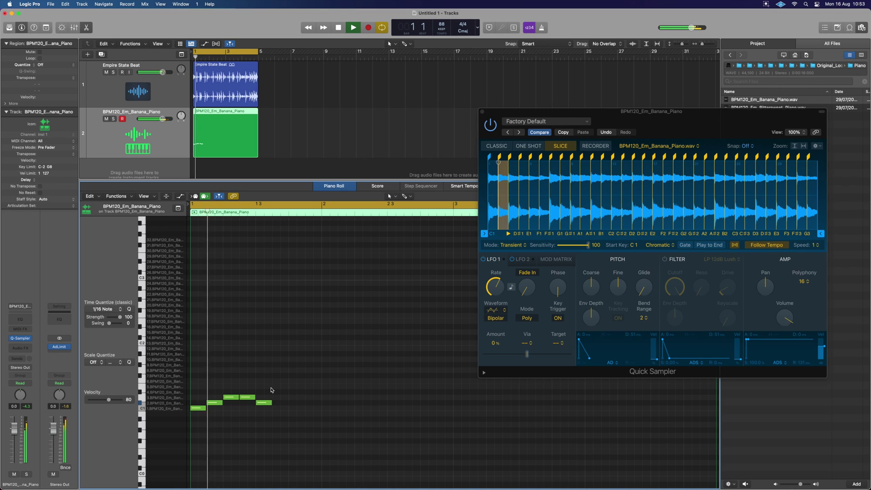
left_click(278, 387)
key("space")
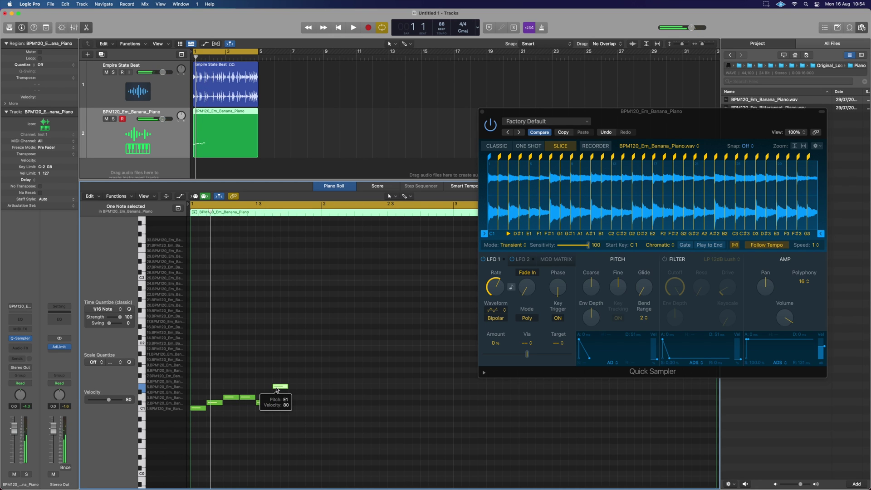
Delete every note except the opening C1 and lengthen that note to one beat.
scroll(312, 419, "down", 2)
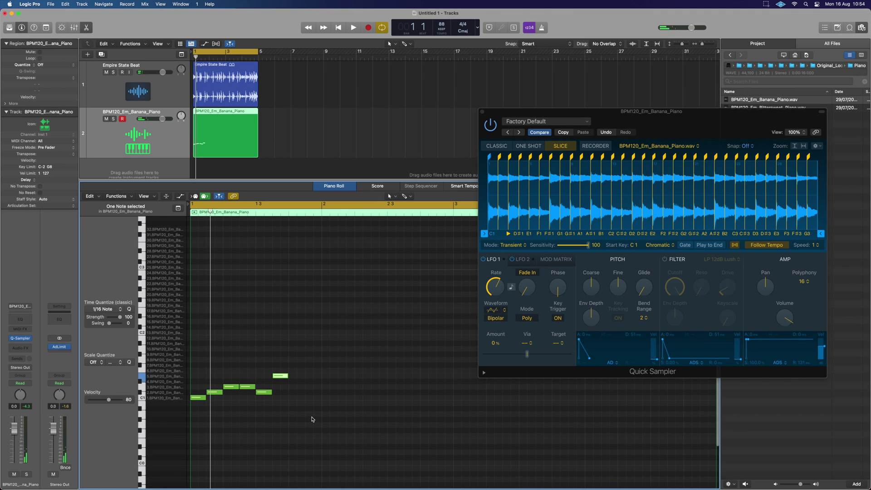
left_click_drag(302, 407, 212, 353)
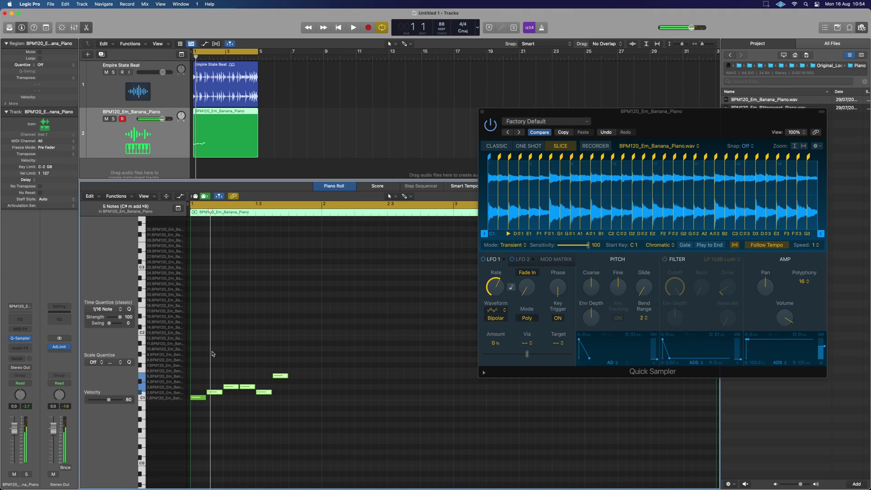
left_click_drag(205, 398, 218, 400)
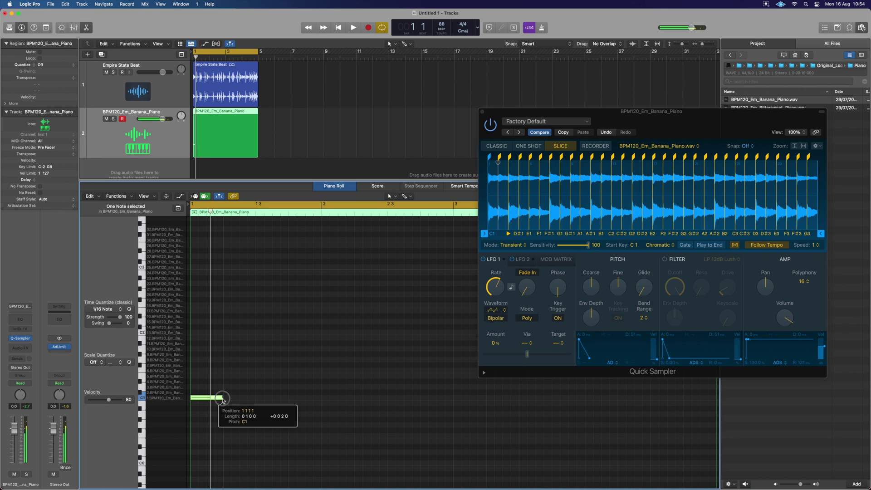
Add one-beat notes C#1, D#1 and D1 on beats 2 to 4 of bar 1 and play the pattern.
left_click(225, 393, "super")
left_click(258, 382, "super")
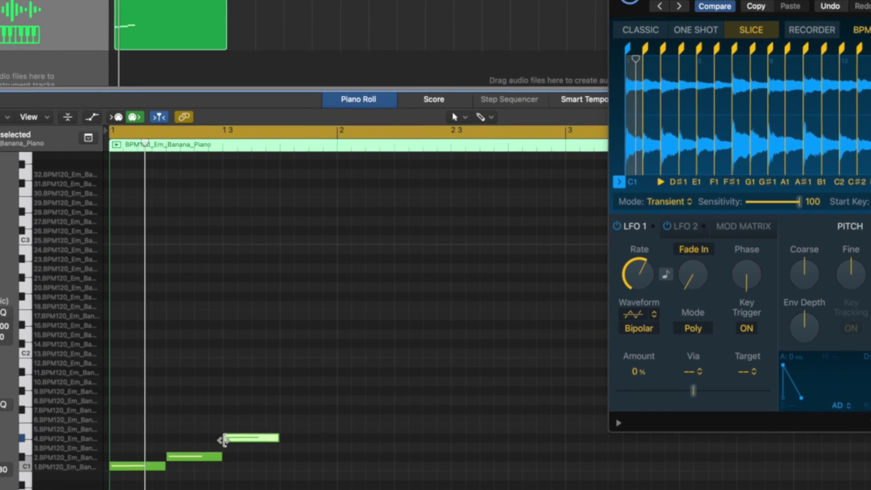
left_click(281, 451, "super")
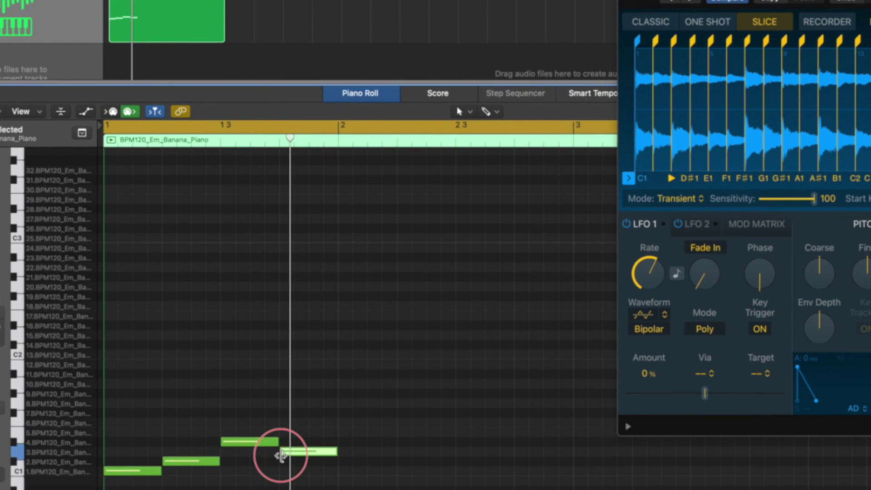
key("space")
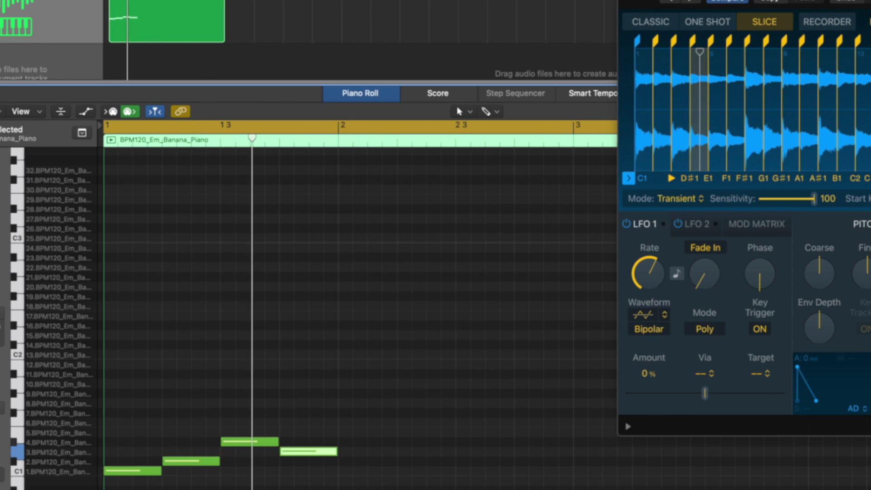
Shorten the D1 note on beat 4 to half a beat, add a matching D1 note right after it, and audition.
left_click(332, 450)
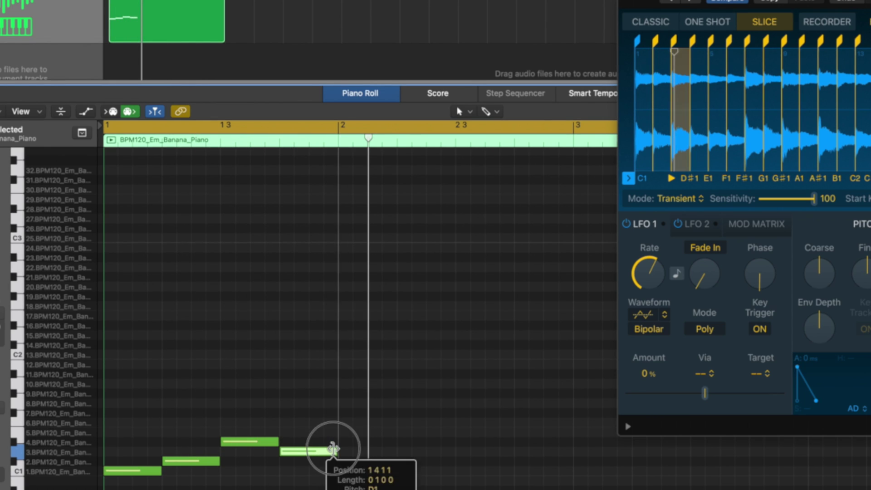
left_click_drag(335, 452, 305, 453)
left_click(315, 451, "super")
key("space")
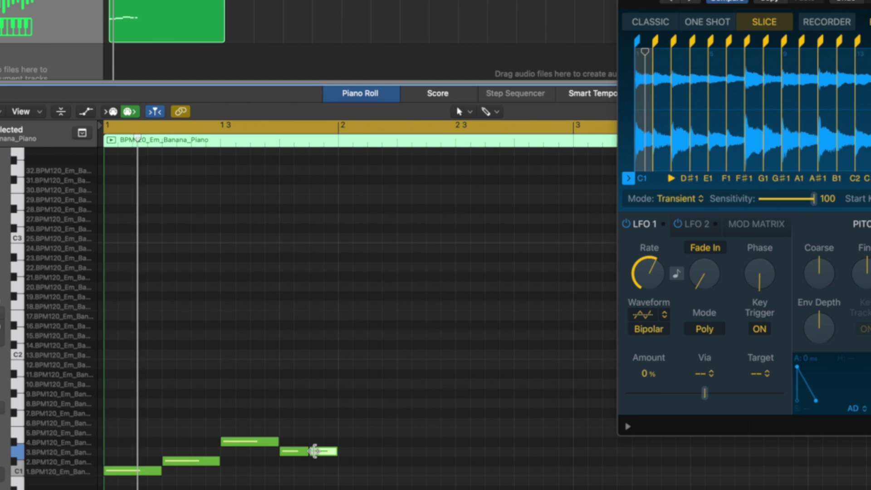
Add a C#1 note at the start of bar 2 lasting almost one beat, followed by D#1 and F1 on beats 2 and 3.
left_click(340, 461, "super")
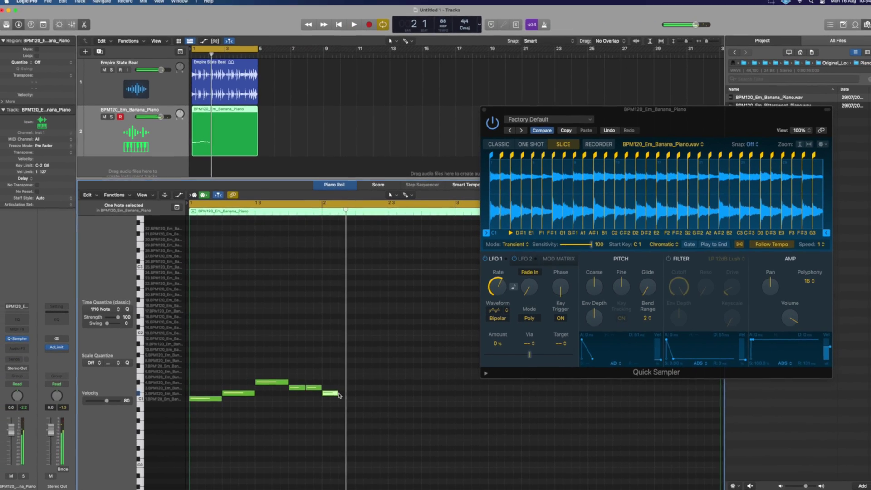
left_click_drag(355, 437, 378, 436)
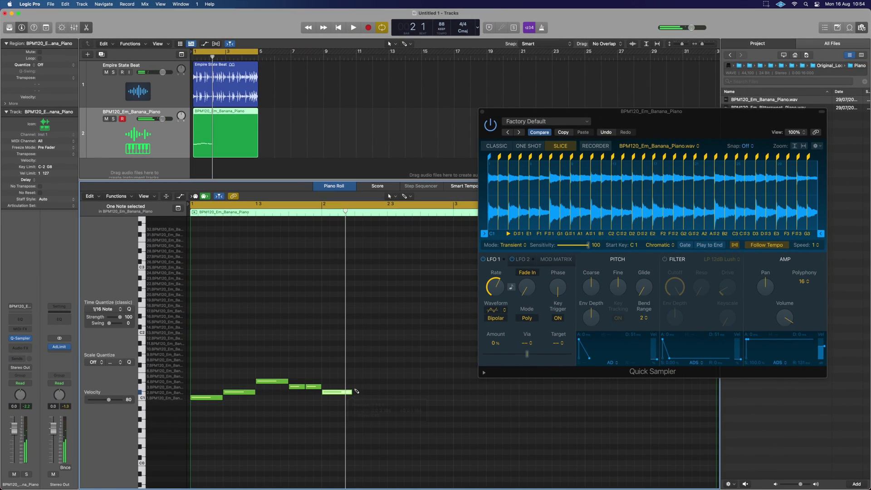
left_click_drag(358, 381, 372, 375)
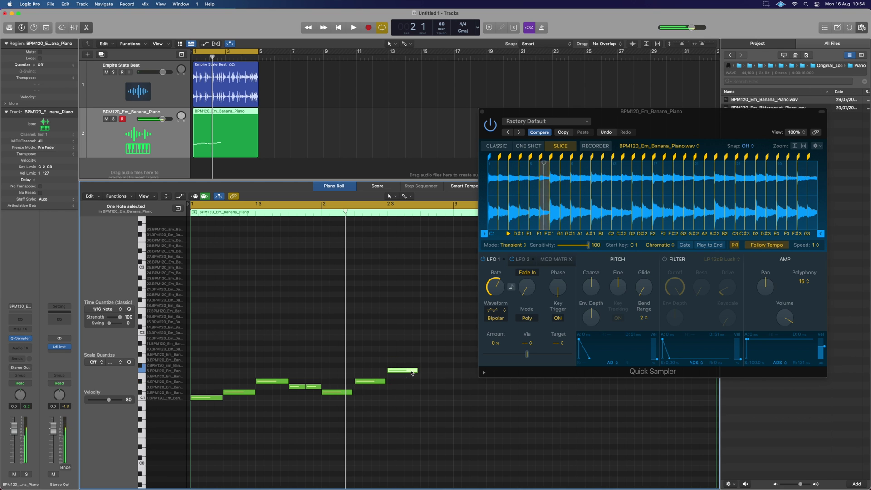
key("space")
Fill beat 4 of bar 2 with two half-beat F#1 notes and play the pattern.
left_click(421, 365)
left_click_drag(449, 364, 437, 364)
left_click(439, 365, "super")
key("space")
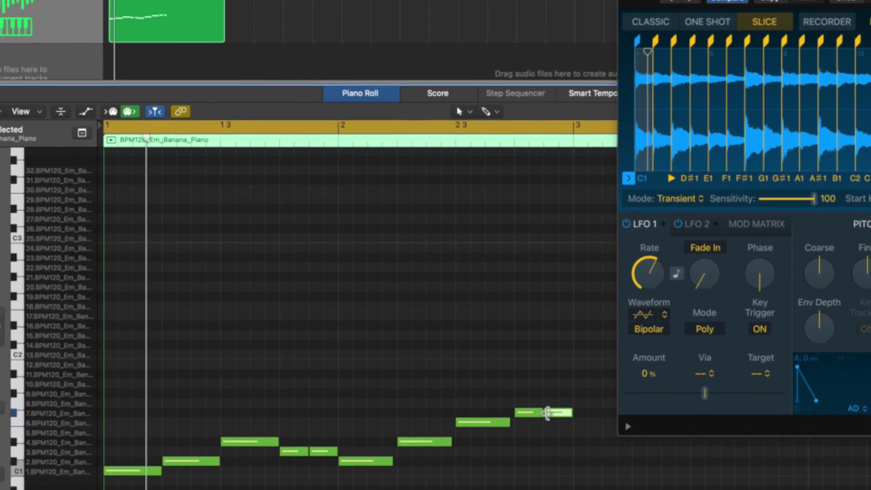
Shorten the cycle range to cover only bars 1 and 2 and play the loop.
left_click(529, 404)
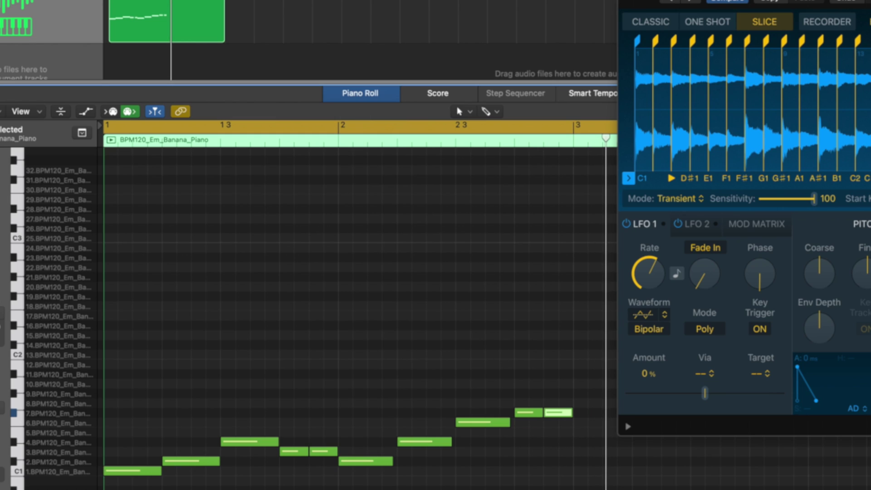
left_click_drag(224, 0, 167, 0)
key("space")
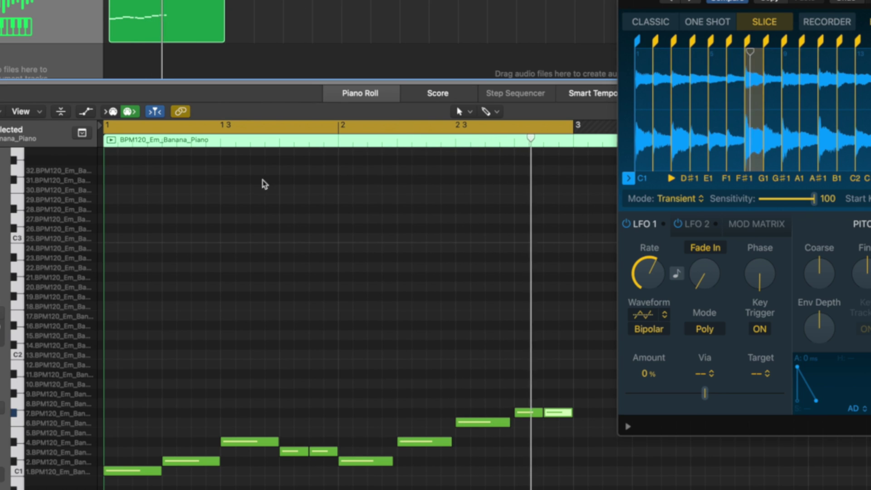
Lengthen the C#1, D#1 and F1 notes in bar 2 so each fills its full beat.
left_click_drag(366, 405, 494, 489)
left_click_drag(391, 462, 397, 463)
left_click(451, 465)
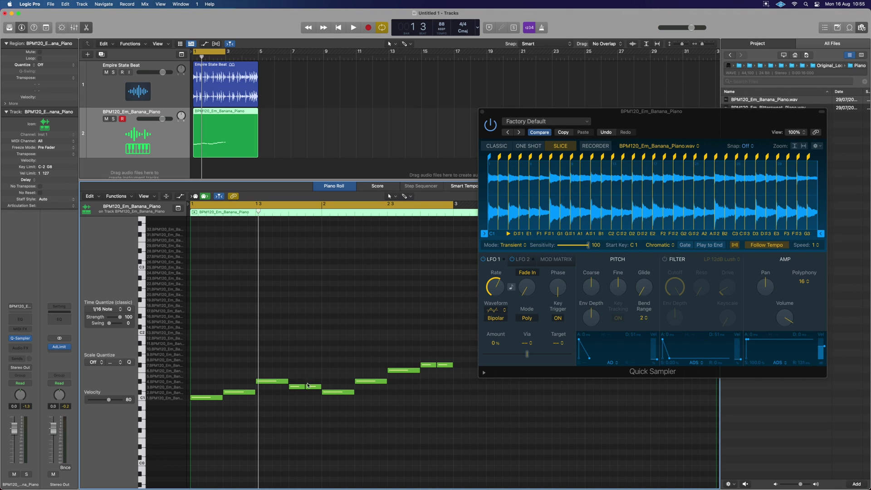
left_click_drag(312, 387, 312, 382)
Play the pattern and set Quick Sampler's amp polyphony to Mono.
key("space")
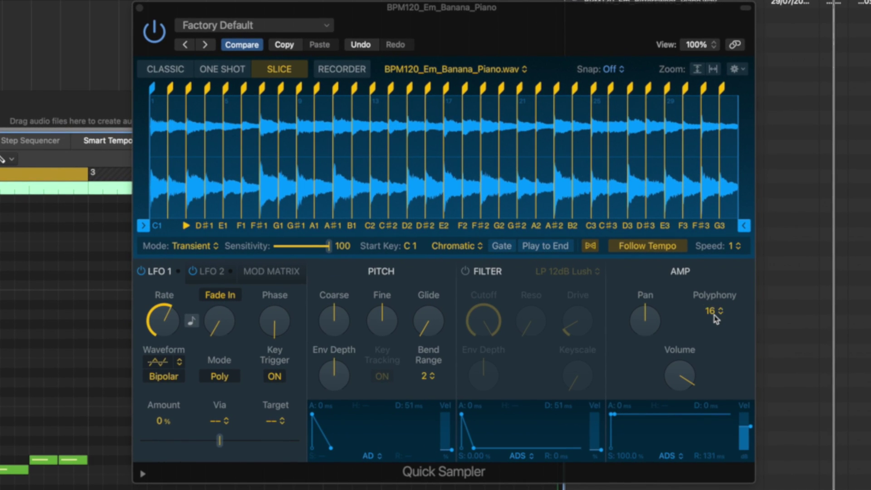
left_click(714, 313)
left_click(717, 195)
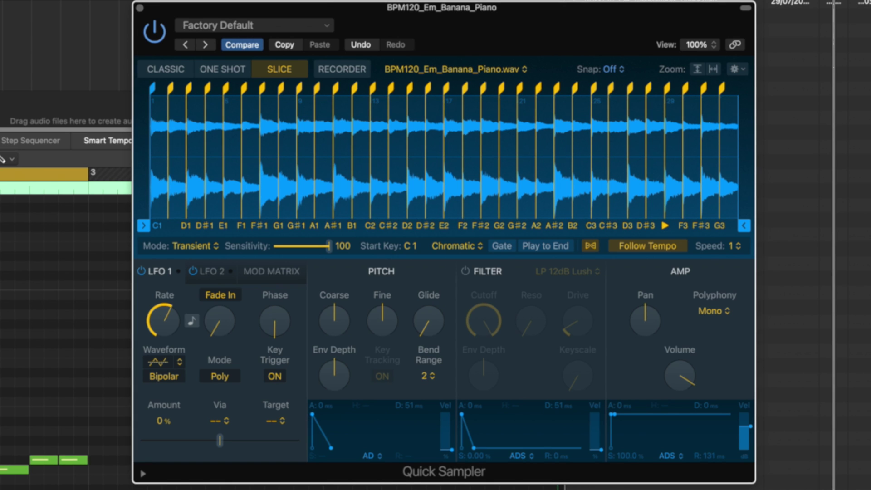
Shorten the second F#1 note in bar 2 to a sixteenth, move it to G1, add a sixteenth G#1 after it, and play the pattern.
left_click_drag(87, 460, 66, 459)
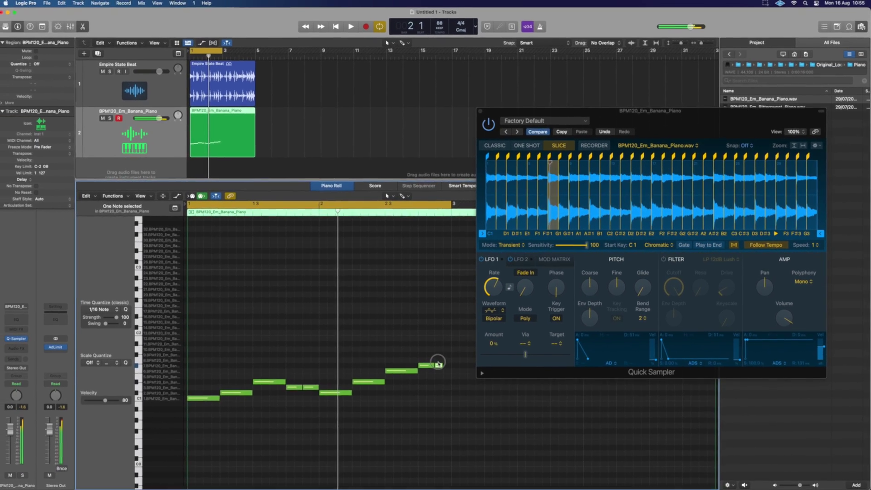
left_click_drag(438, 364, 439, 358)
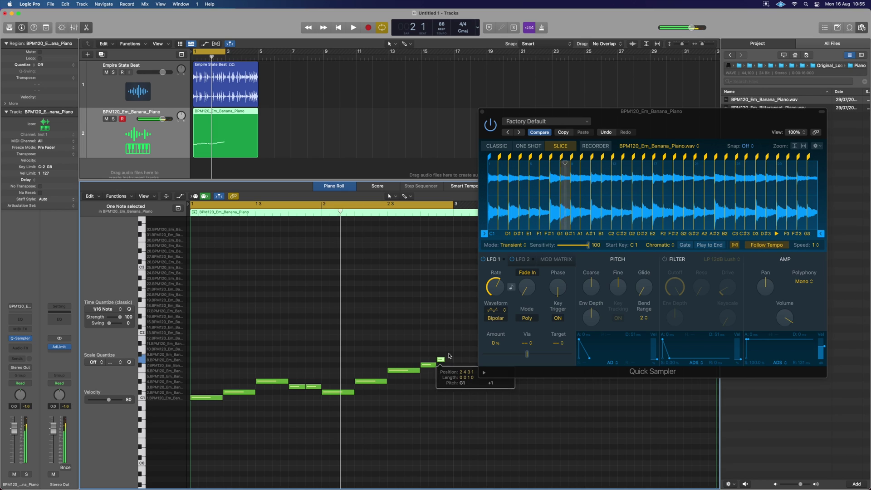
left_click(446, 354, "super")
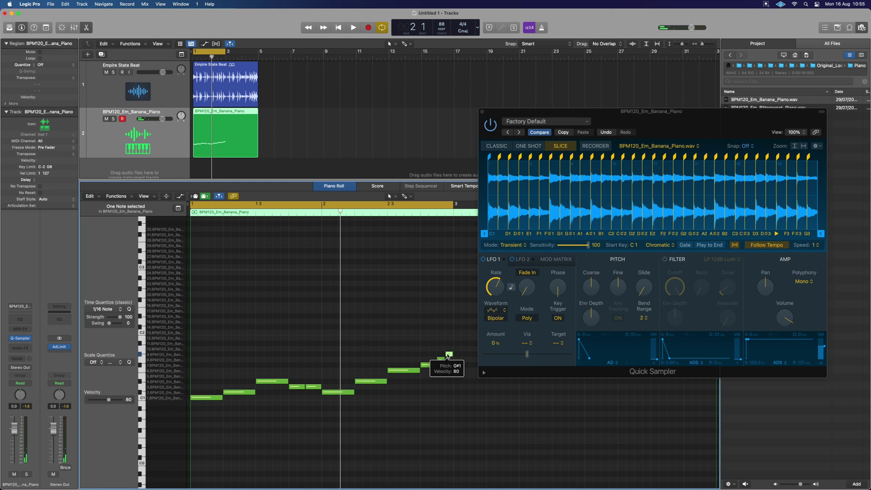
key("space")
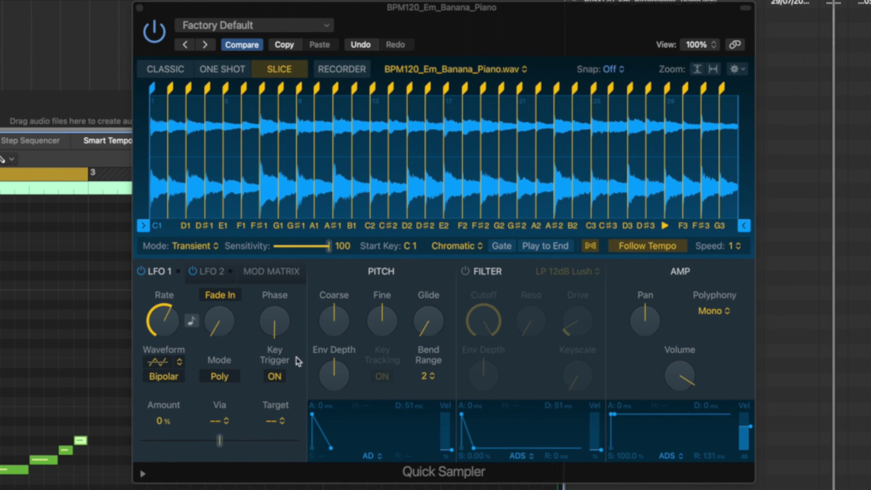
Switch the slicing mode to Beat Divisions with a division of 1.
left_click(193, 248)
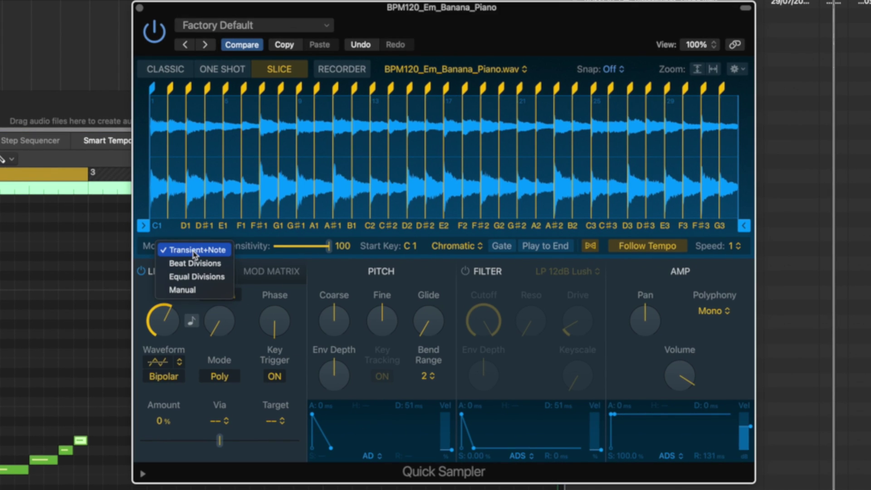
left_click(194, 263)
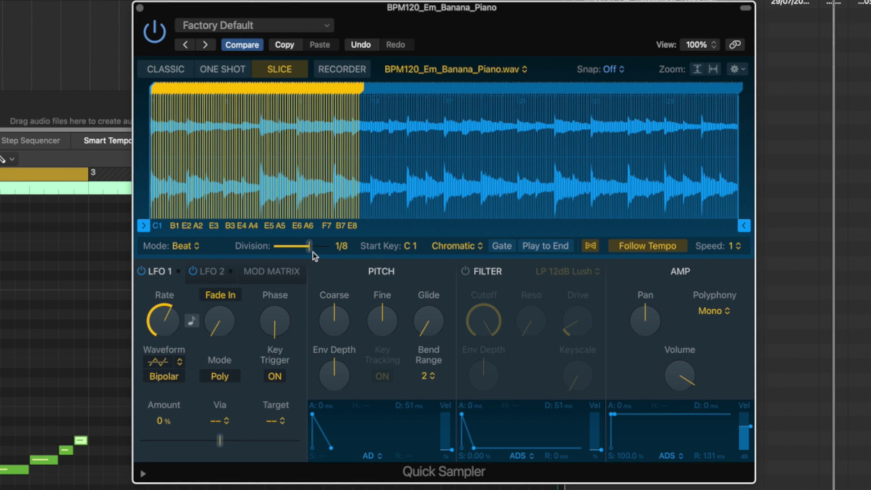
left_click_drag(309, 249, 287, 252)
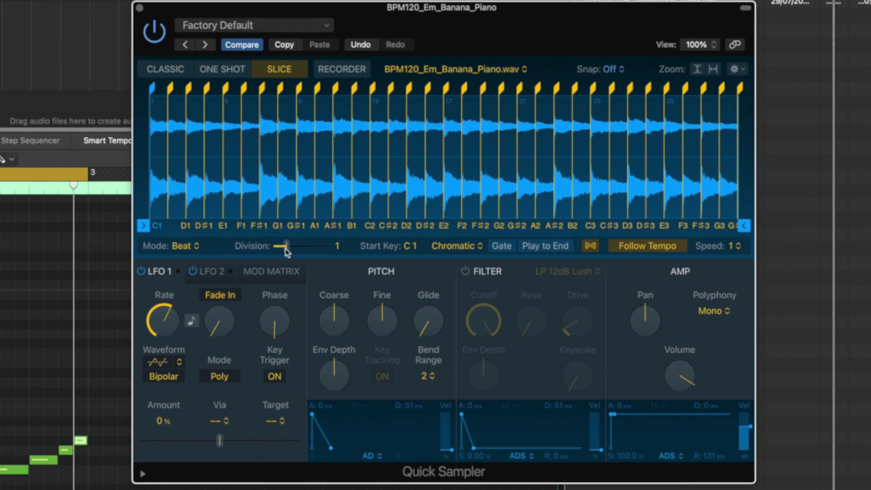
Set marker snapping to Zero Crossing, shift the G#2 slice marker to position 439831, and play the loop.
left_click(608, 71)
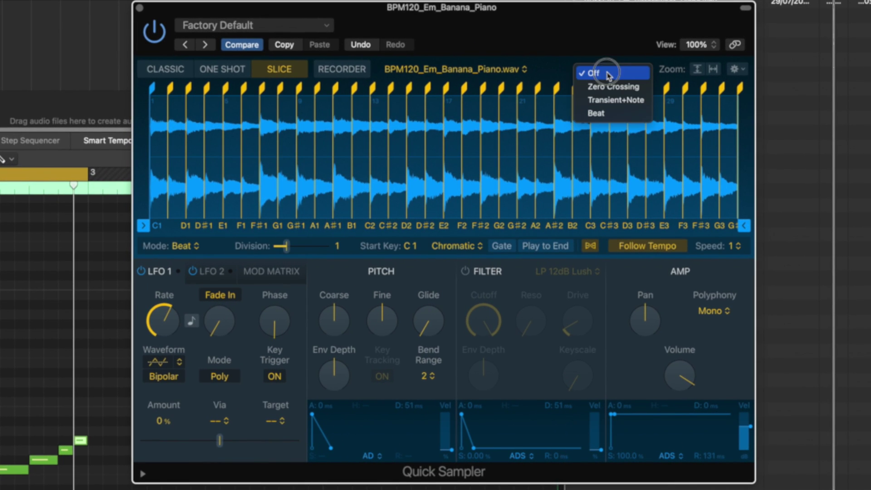
left_click(610, 87)
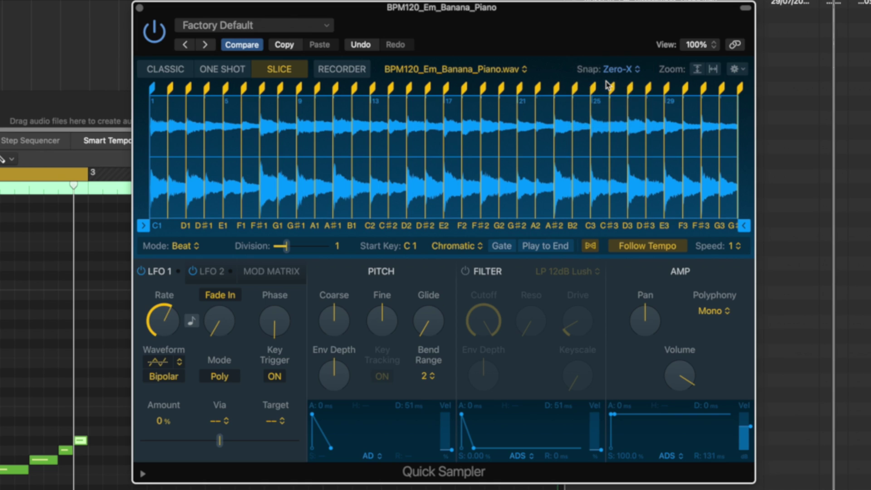
left_click(277, 98)
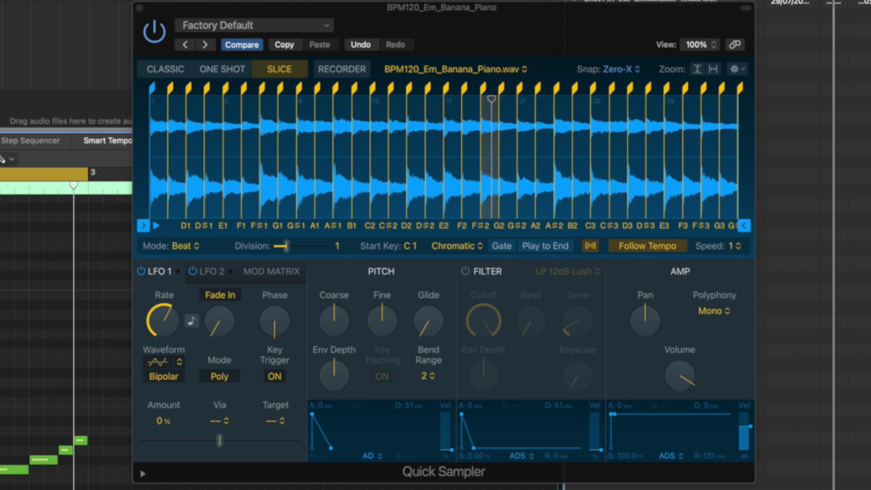
left_click(516, 89)
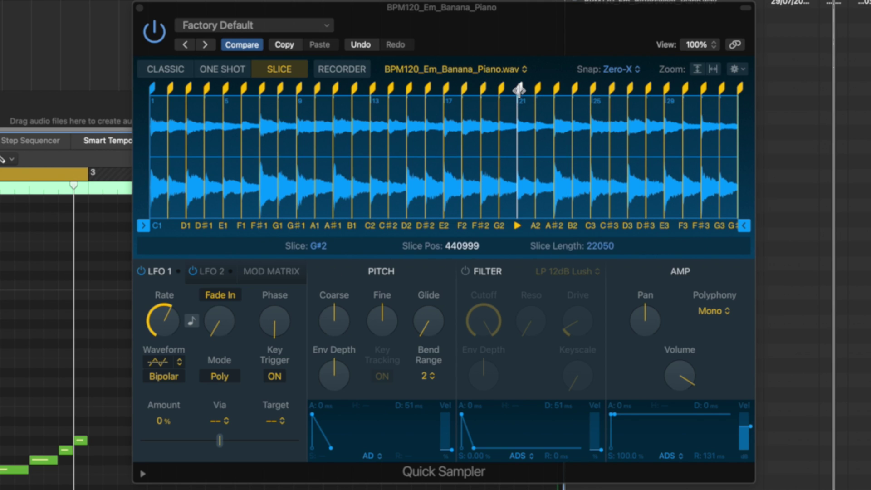
left_click_drag(516, 93, 520, 94)
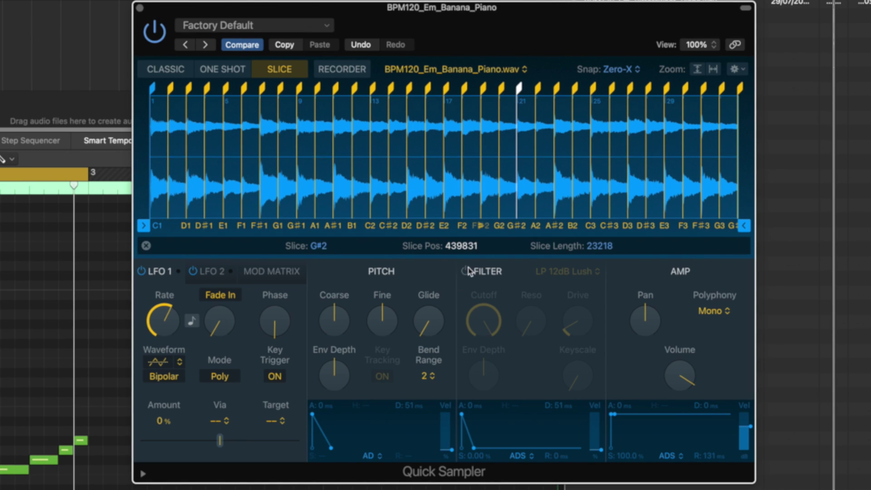
key("space")
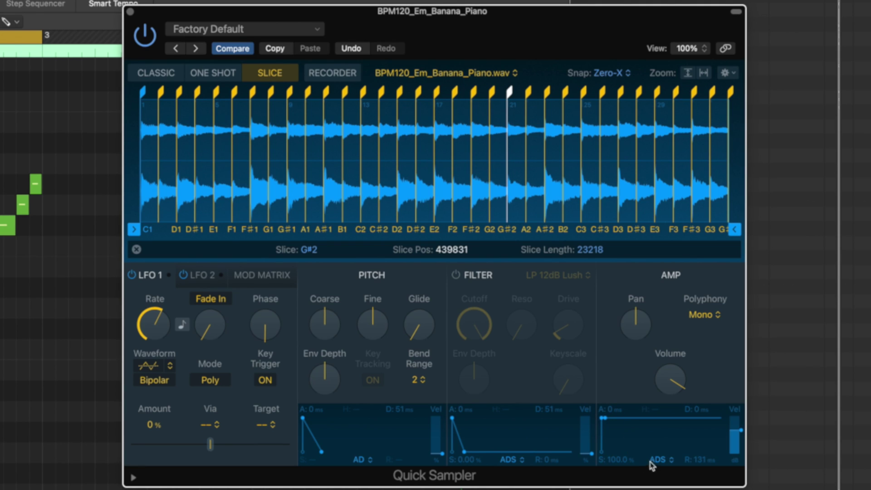
Change the amp envelope type to AHDS, with sustain at 0% and decay at about 350 ms.
left_click(663, 463)
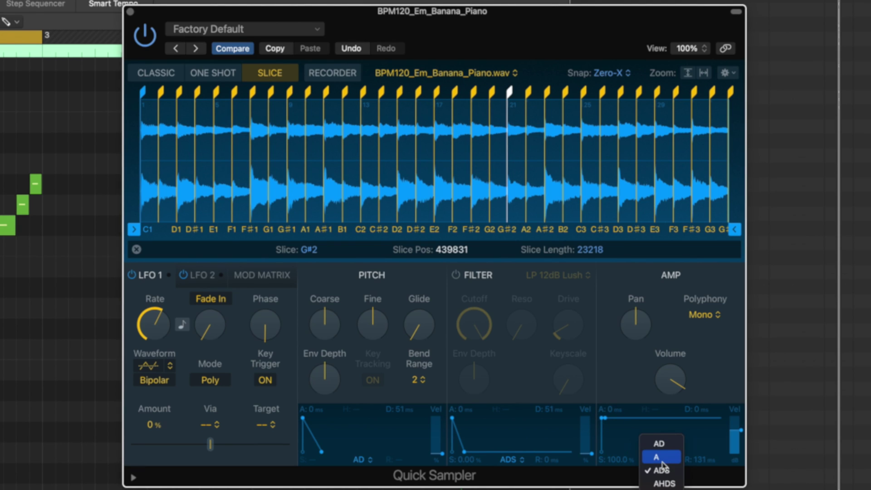
left_click(665, 484)
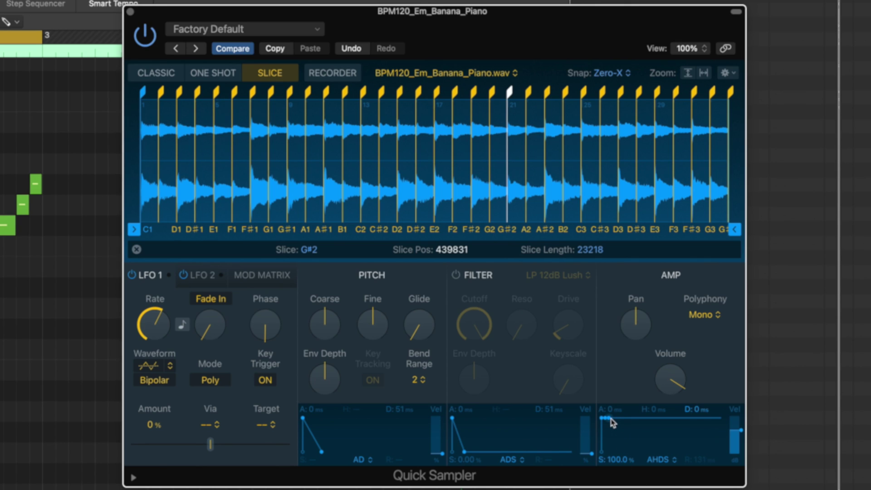
left_click_drag(617, 435, 592, 450)
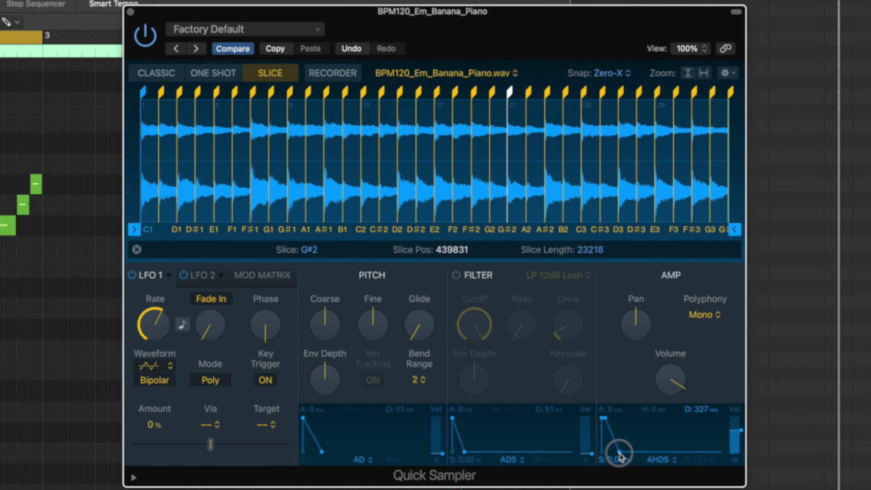
left_click_drag(619, 454, 621, 453)
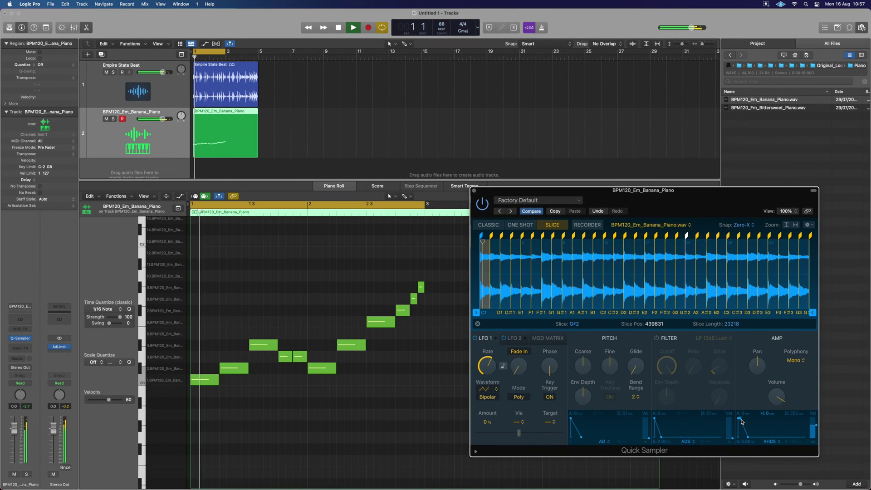
Lengthen the amp envelope's hold, attack and decay times while auditioning the pattern.
left_click_drag(742, 422, 746, 421)
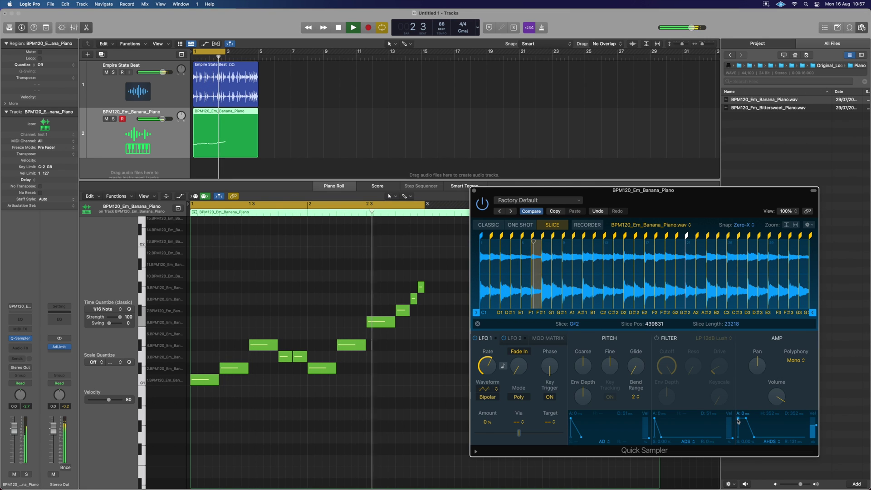
key("space")
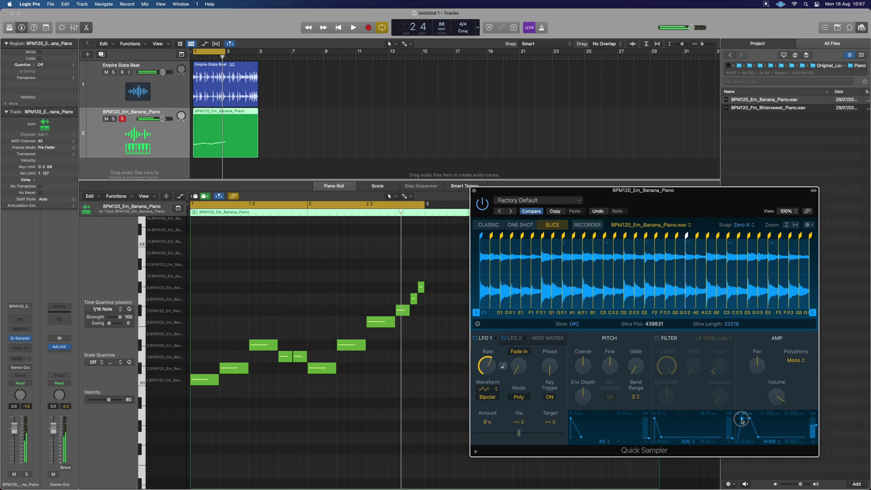
key("space")
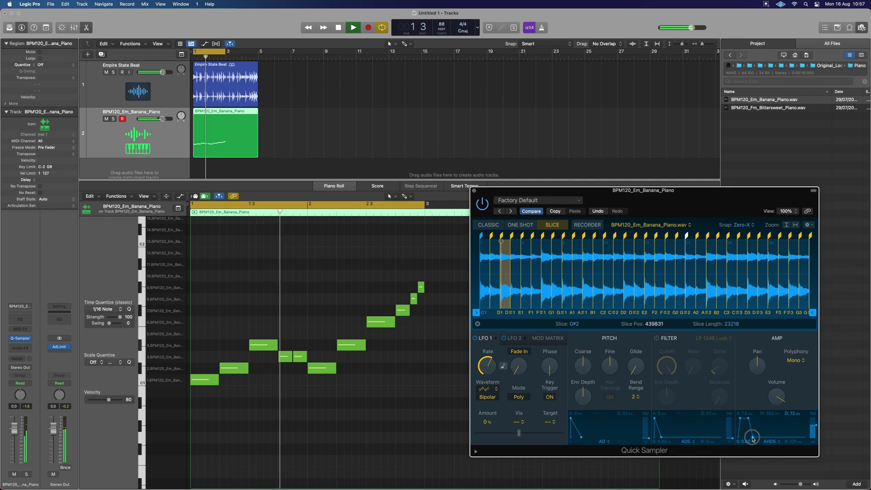
left_click_drag(756, 437, 785, 439)
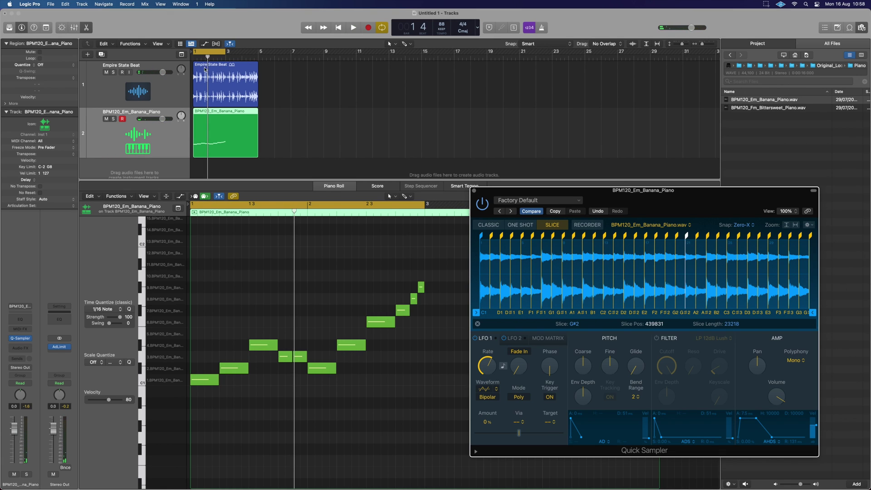
Move the cycle range to bars 3 and 4 and add a one-beat F#1 note at the start of bar 3.
left_click_drag(207, 54, 241, 55)
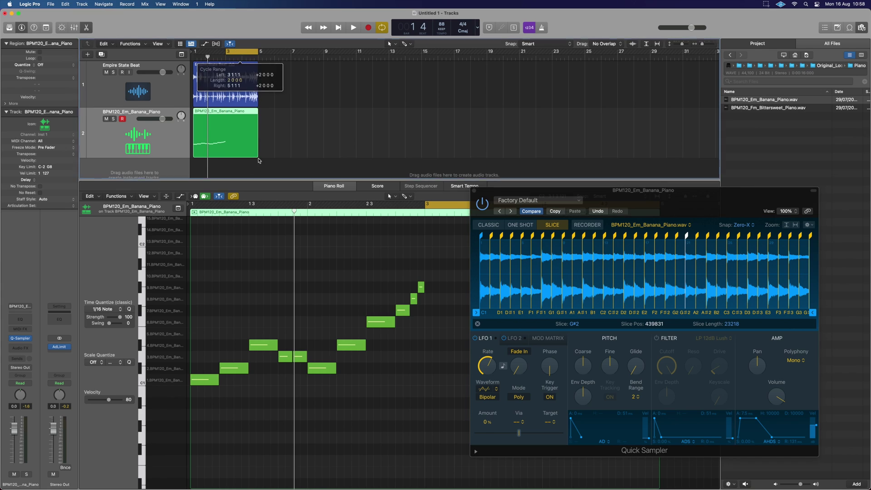
scroll(245, 291, "down", 5)
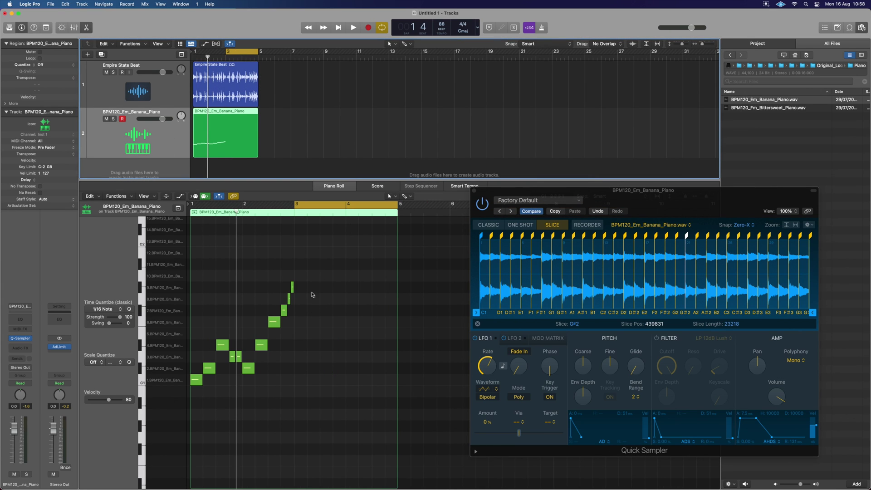
left_click(298, 311, "super")
scroll(302, 313, "up", 5)
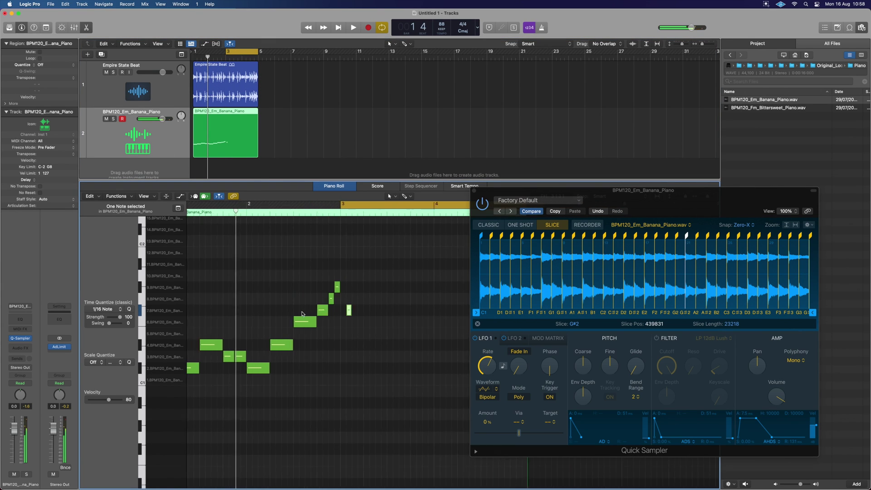
scroll(310, 313, "right", 5)
scroll(295, 313, "left", 3)
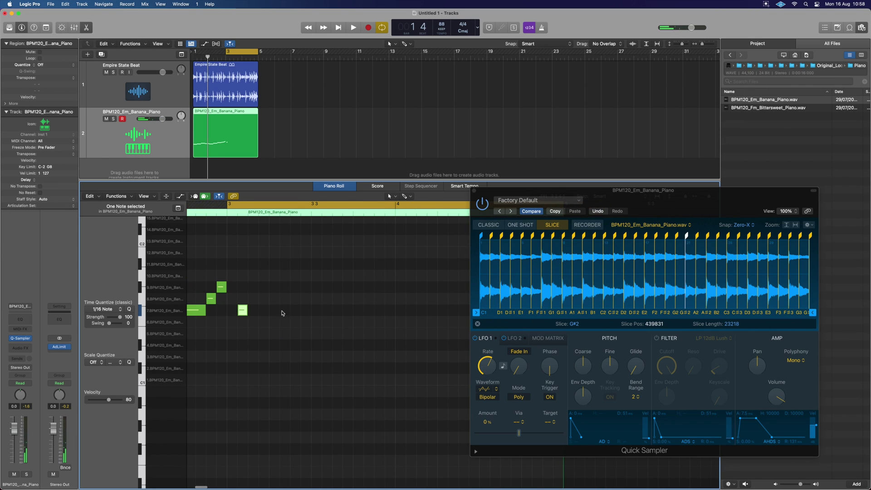
left_click_drag(243, 312, 269, 312)
Add one-beat F#1 notes on every remaining beat of bars 3 and 4.
left_click(274, 311)
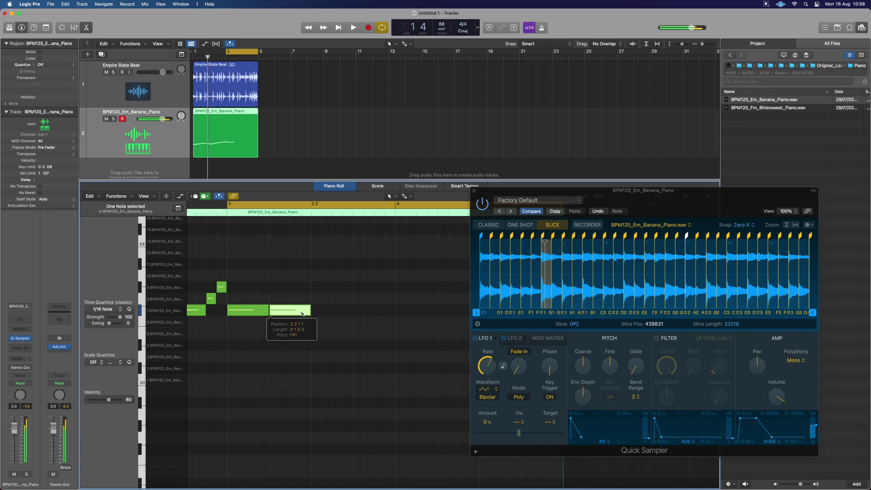
left_click(315, 310)
left_click(316, 312)
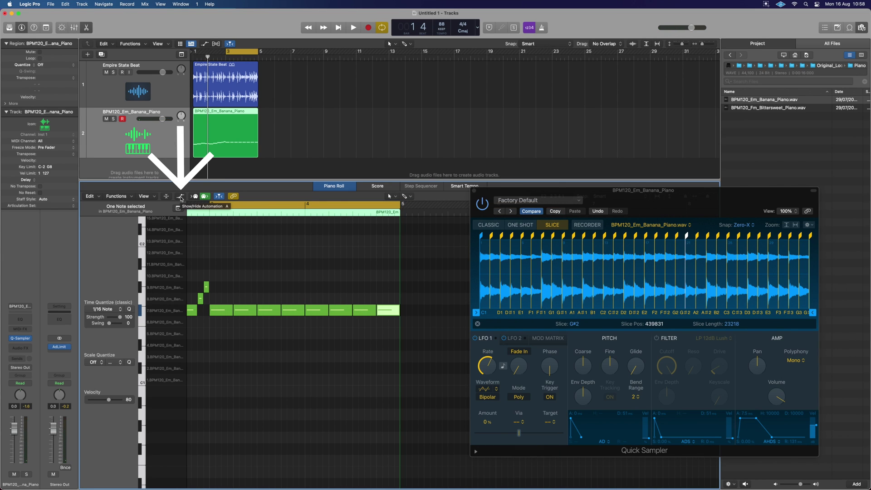
Show the note velocity automation and draw gradually rising velocities across the eight F#1 notes in bars 3 and 4, then play them.
left_click(180, 197)
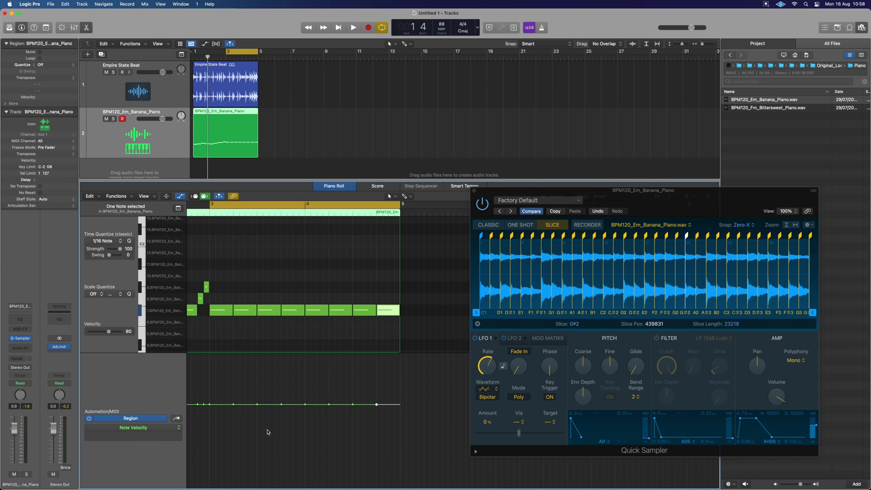
left_click_drag(209, 404, 255, 413)
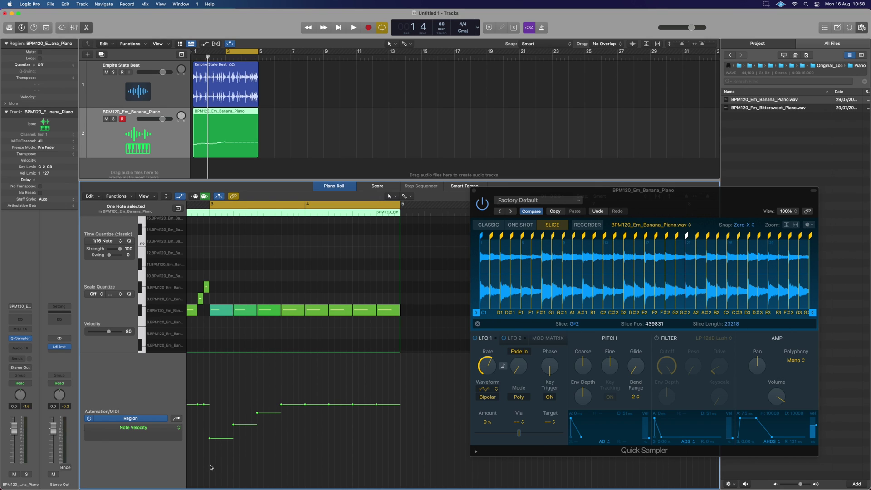
left_click_drag(210, 467, 401, 428)
key("space")
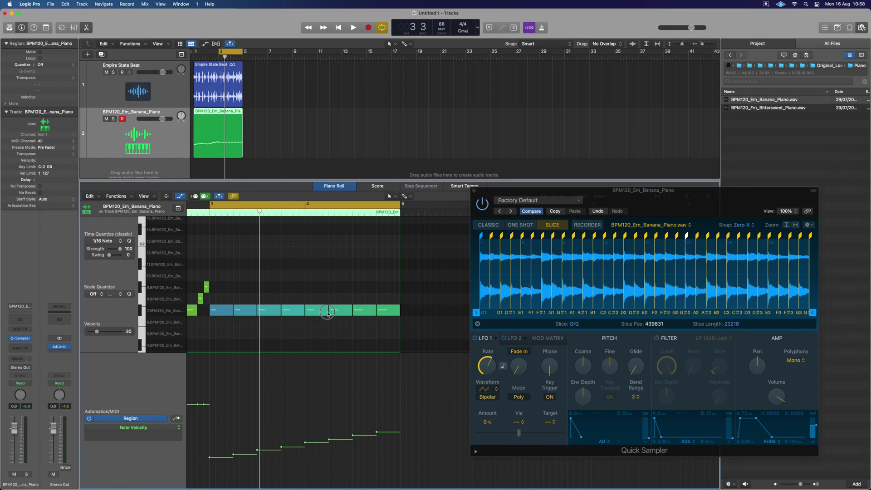
Divide bar 4's F#1 notes into halves on beats 1 and 2, quarters on beat 3 and eighths on beat 4, with steadily rising velocities.
left_click_drag(328, 312, 401, 314)
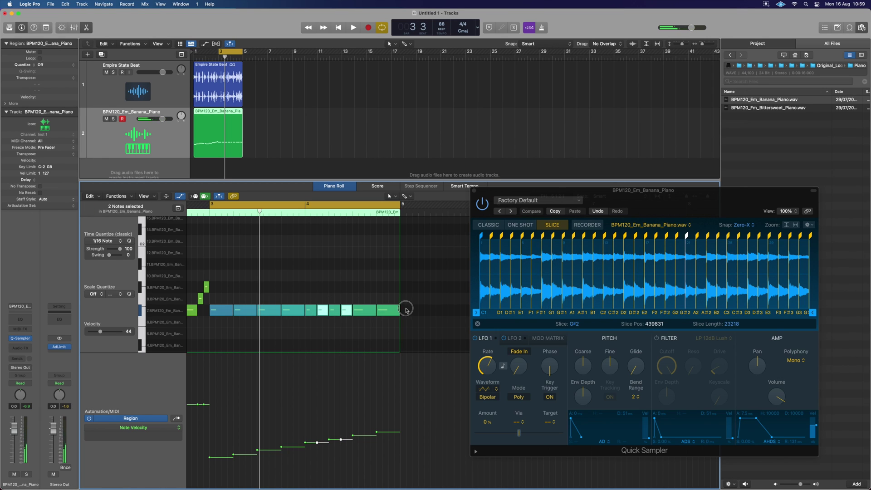
left_click_drag(406, 310, 329, 315)
key("super+Right")
key("super+Right")
scroll(396, 313, "right", 5)
left_click_drag(328, 312, 332, 312)
key("super+Left")
left_click_drag(441, 431, 448, 412)
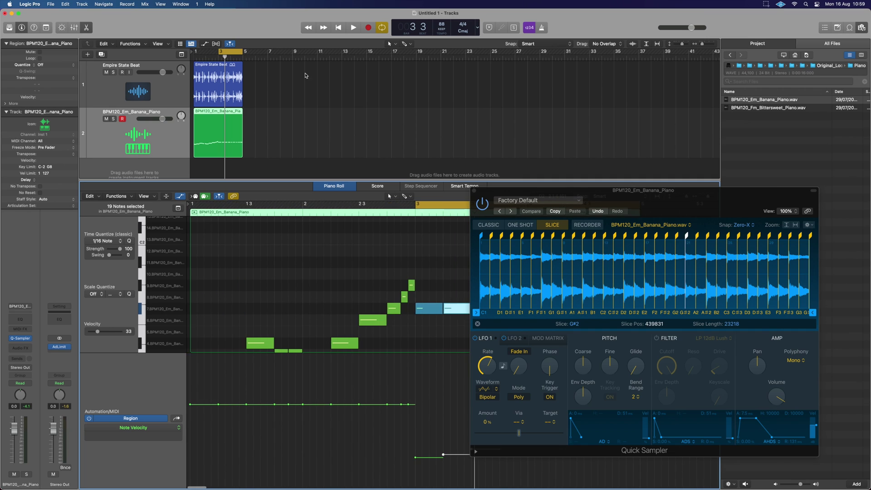
Turn off the cycle range and play the accelerating F#1 note roll in bars 3 and 4.
left_click(226, 51)
scroll(381, 266, "right", 8)
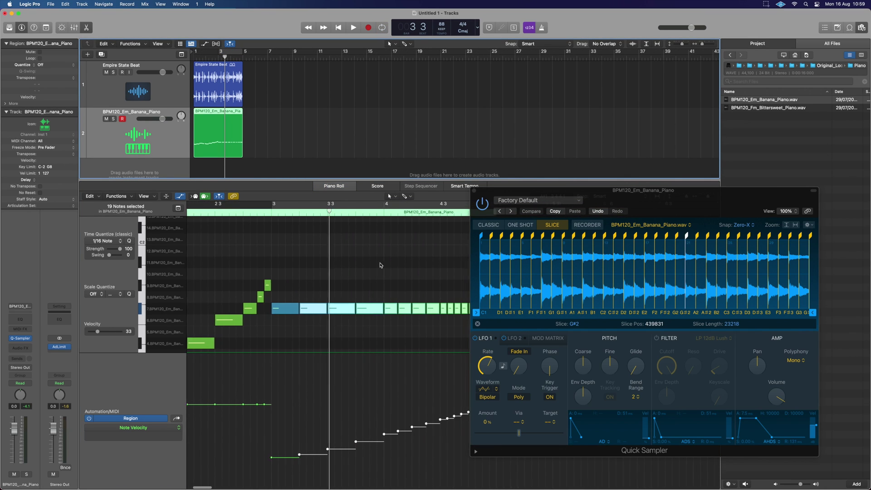
key("space")
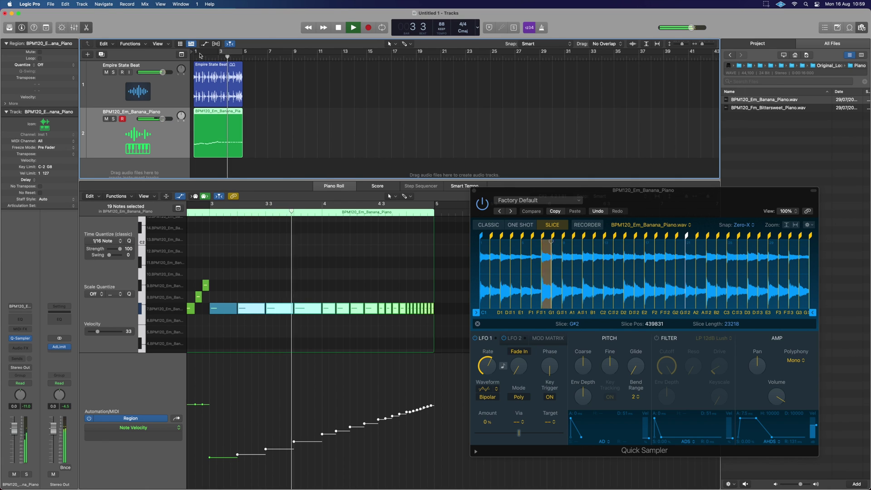
Set the cycle range to bars 1 through 4 and play the whole piano pattern with the drum loop.
left_click_drag(225, 55, 245, 56)
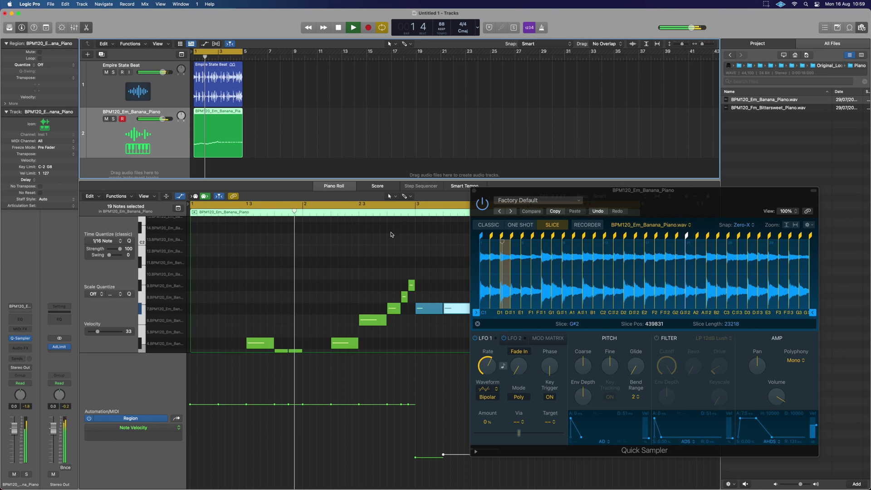
scroll(414, 252, "right", 4)
scroll(414, 252, "down", 6)
scroll(415, 254, "left", 5)
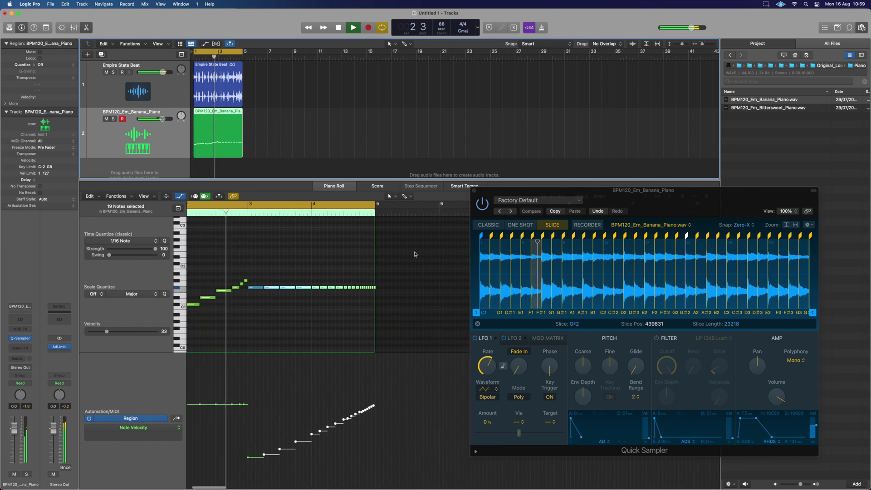
scroll(415, 253, "up", 5)
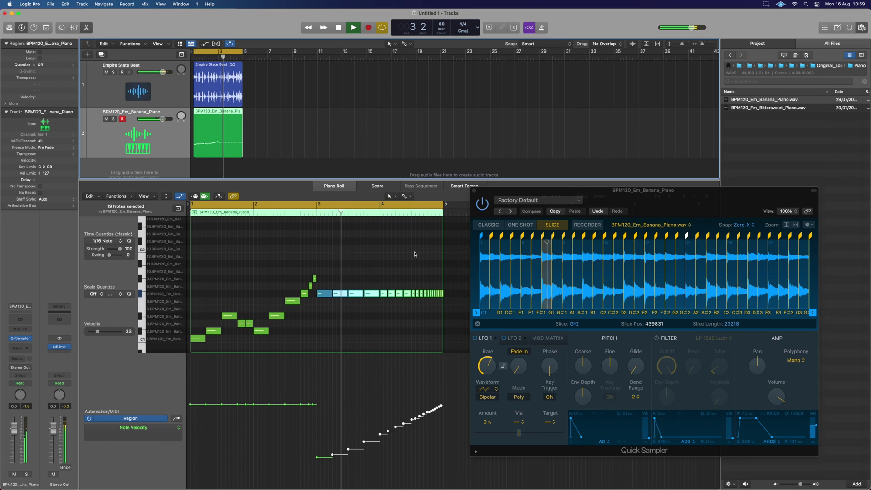
key("space")
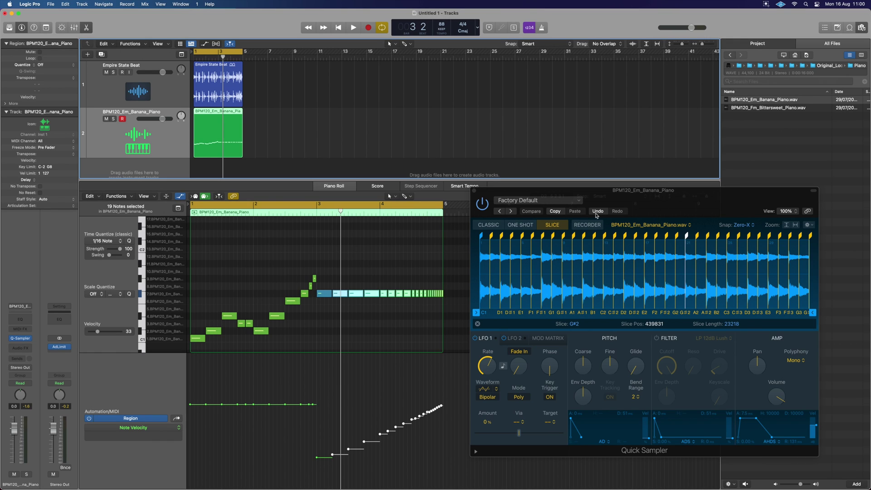
Shorten the cycle range to bars 1 and 2 and replace the sampler's audio with BPM120_Fm_Bittersweet_Piano.wav.
left_click_drag(247, 55, 221, 55)
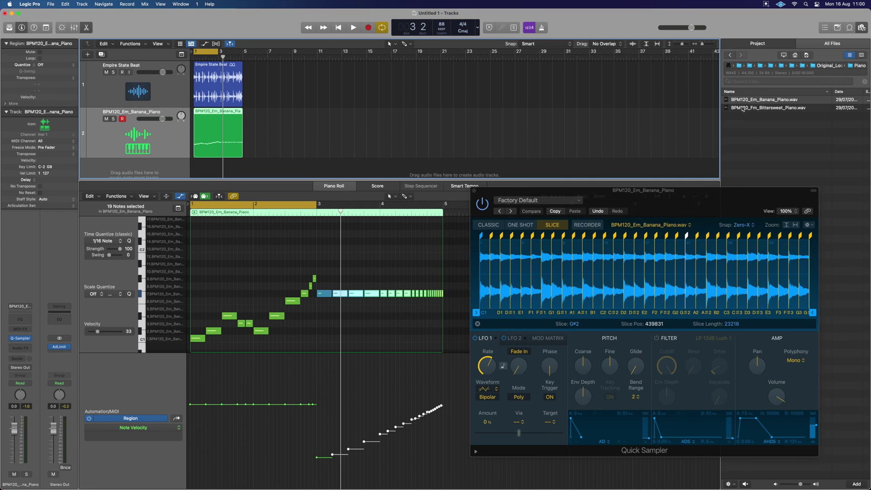
left_click_drag(742, 108, 705, 268)
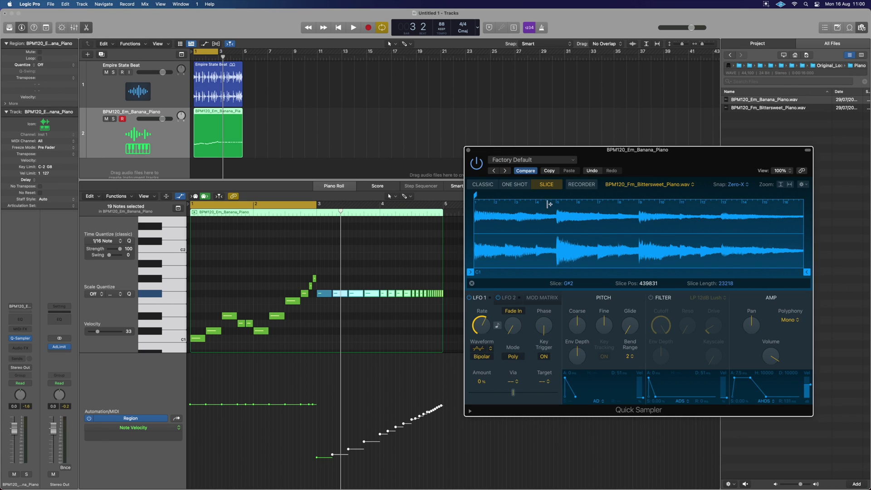
Set the new sample's slice mode to Beat Divisions and play the existing pattern with its slices.
left_click(543, 187)
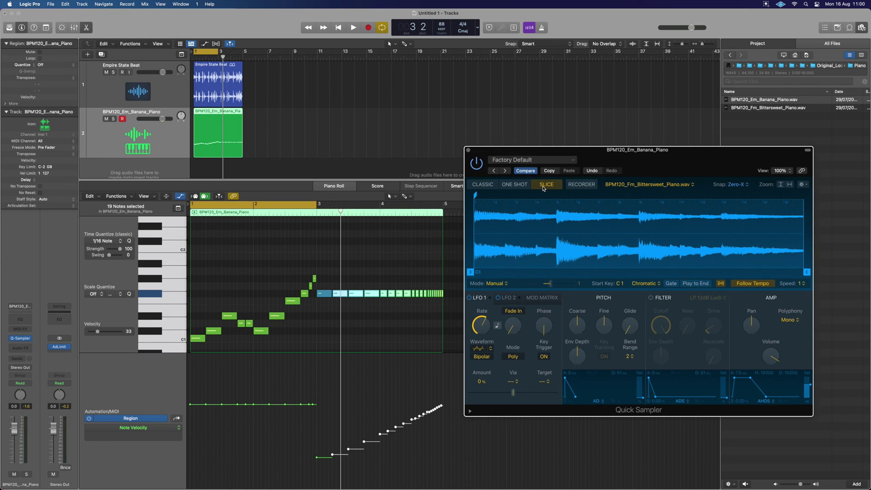
left_click(495, 283)
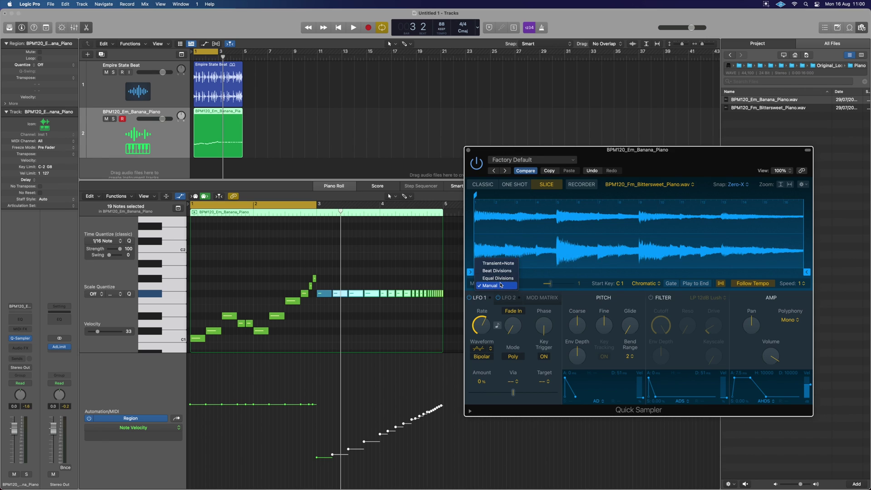
left_click(502, 271)
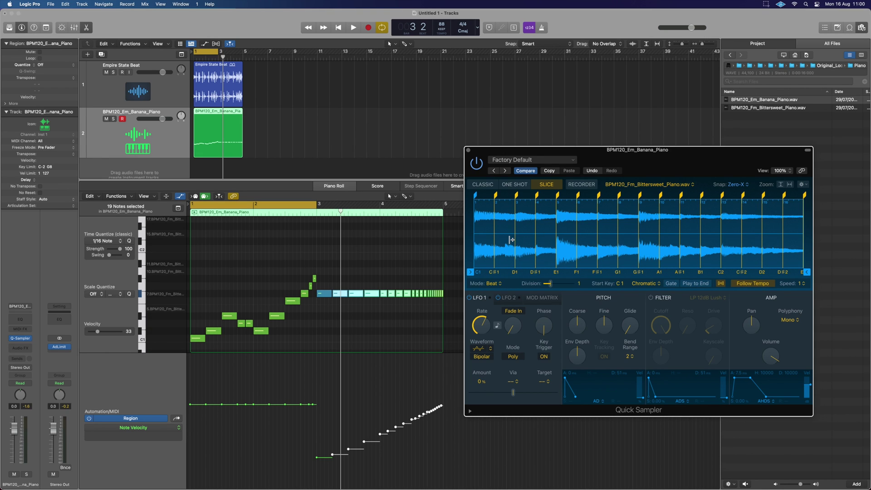
key("space")
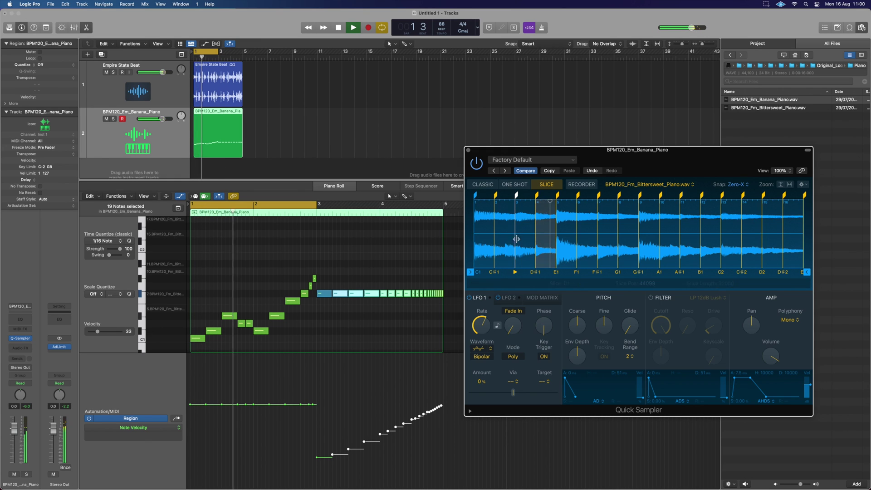